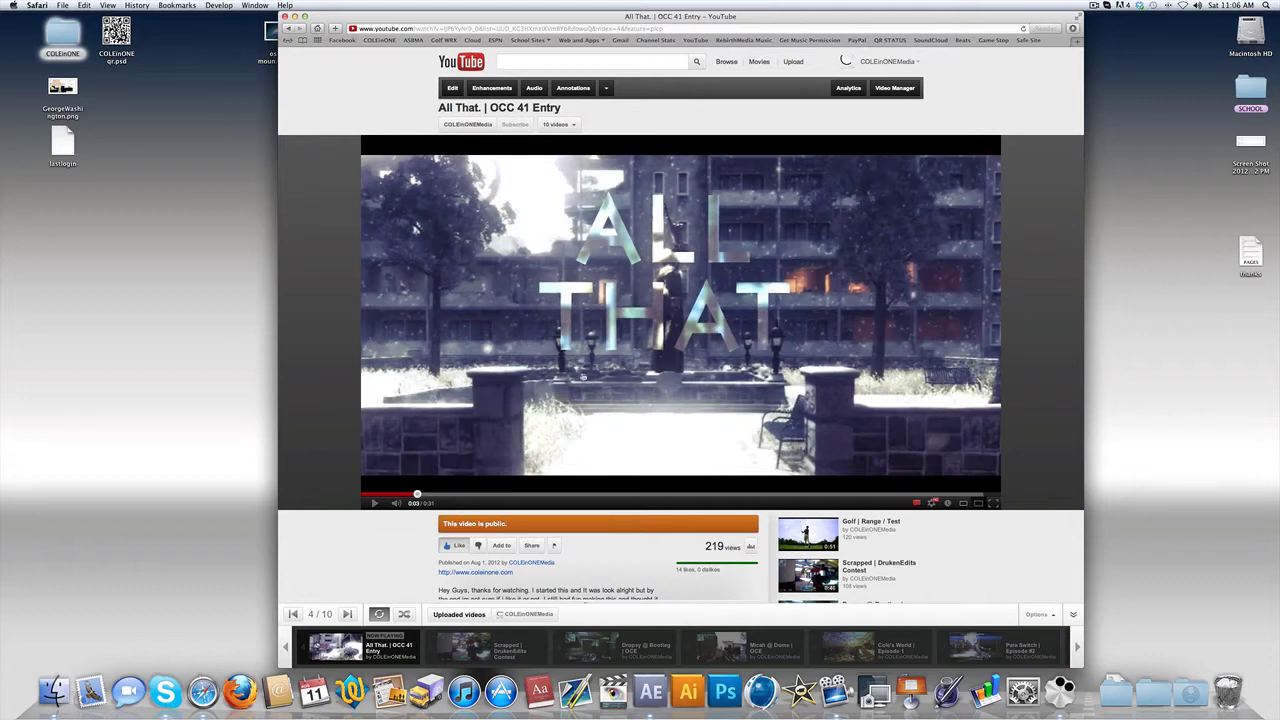
- Seek the 'All That. | OCC 41 Entry' YouTube video forward to about 0:07
left_click(493, 494)
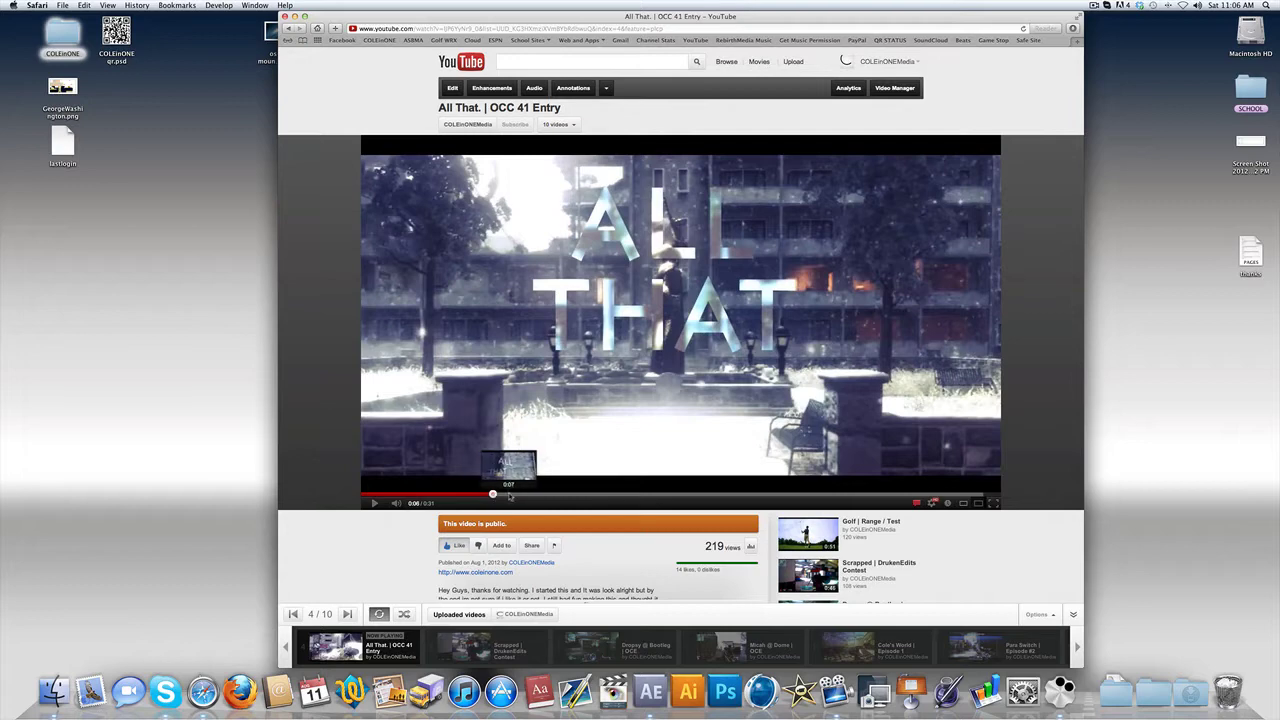
left_click(492, 494)
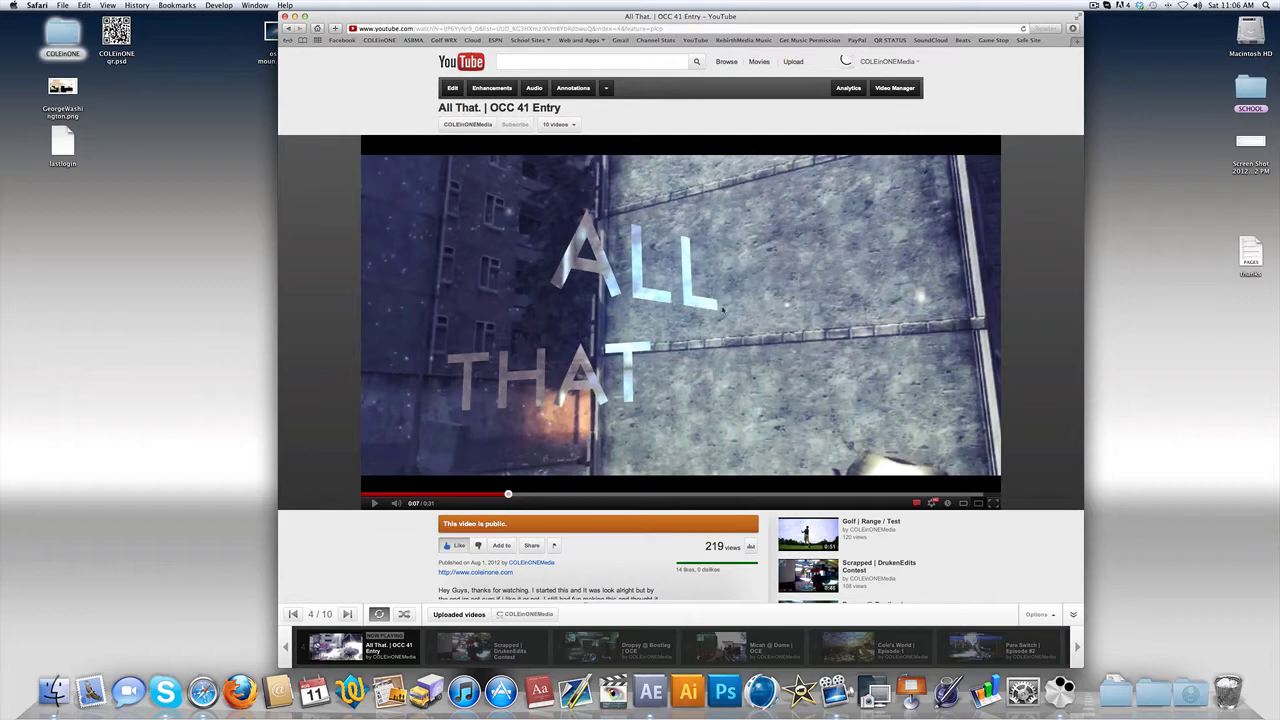
- In After Effects, go to about 12 seconds and toggle the adjustment layer's visibility
key("ctrl+Right")
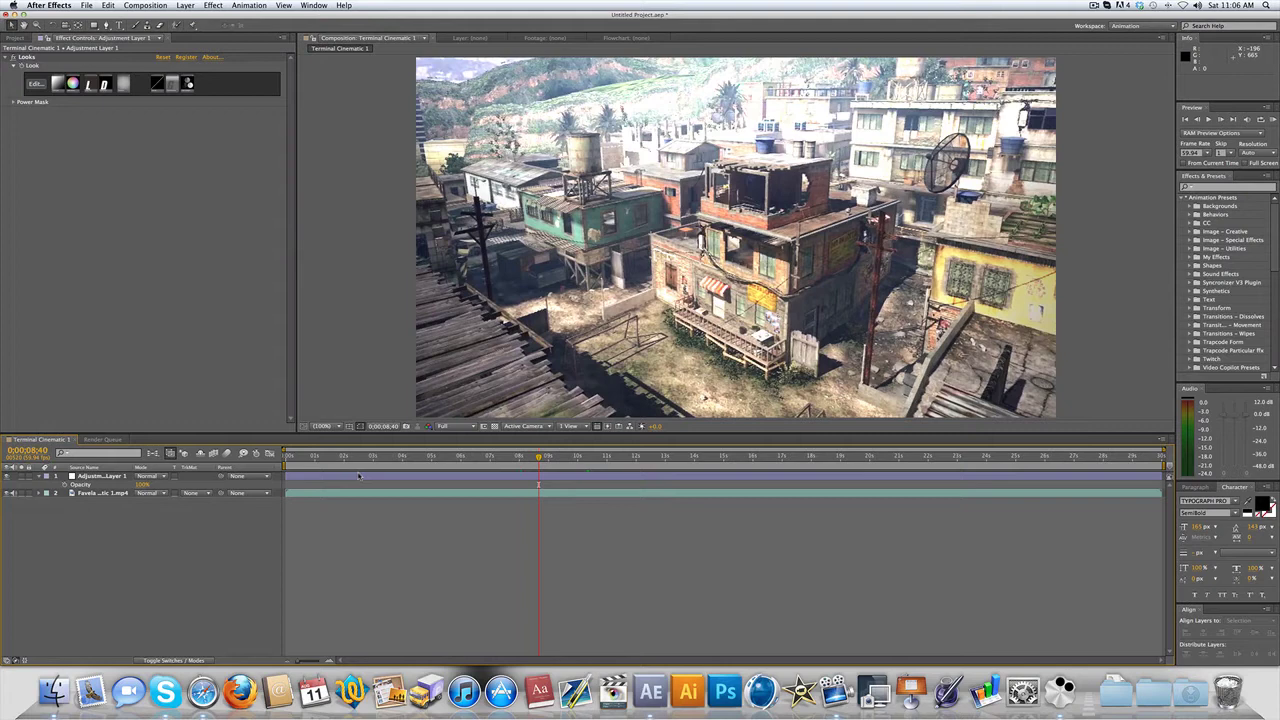
left_click(651, 457)
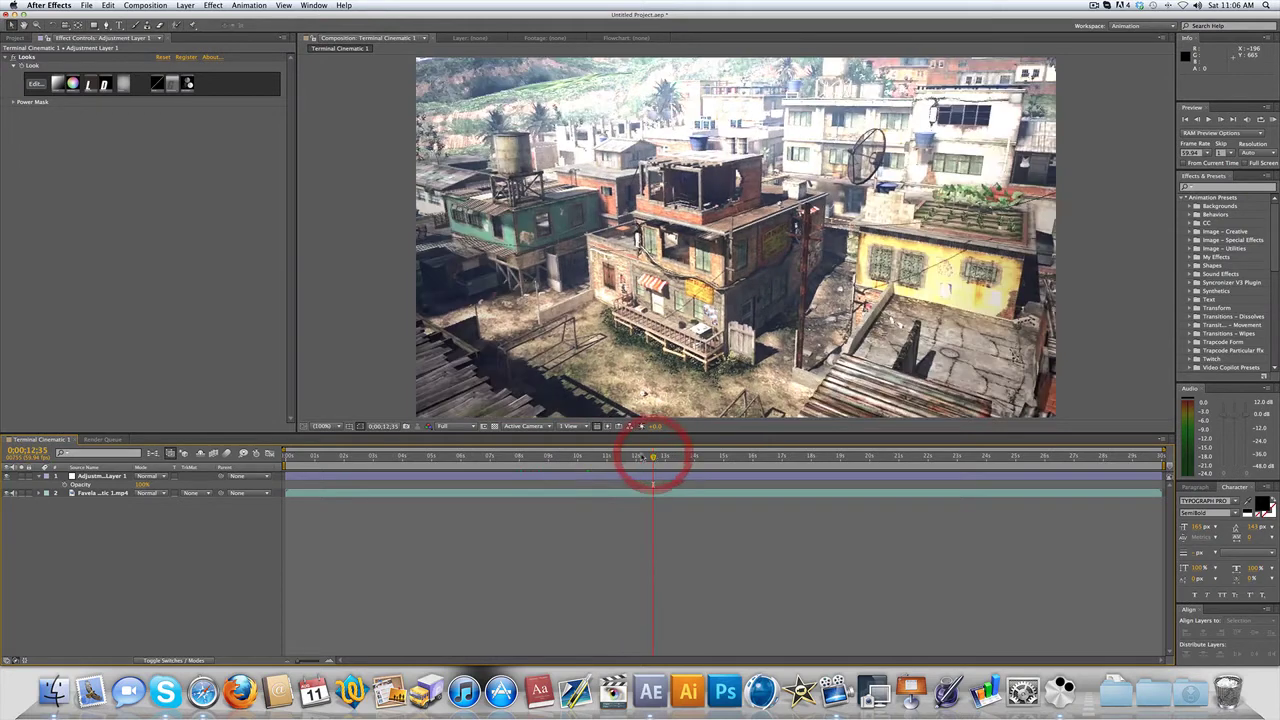
left_click(8, 477)
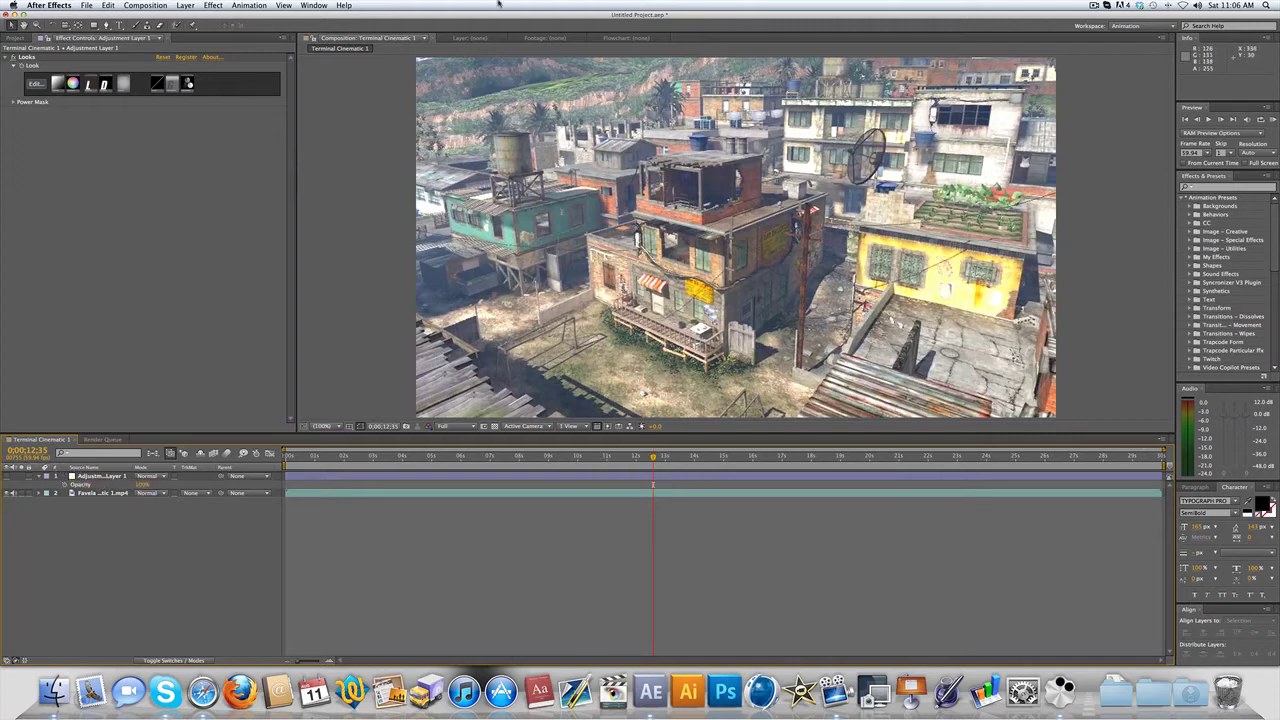
- Create a black 'ALL THAT' text layer and centre it in the frame
left_click(119, 25)
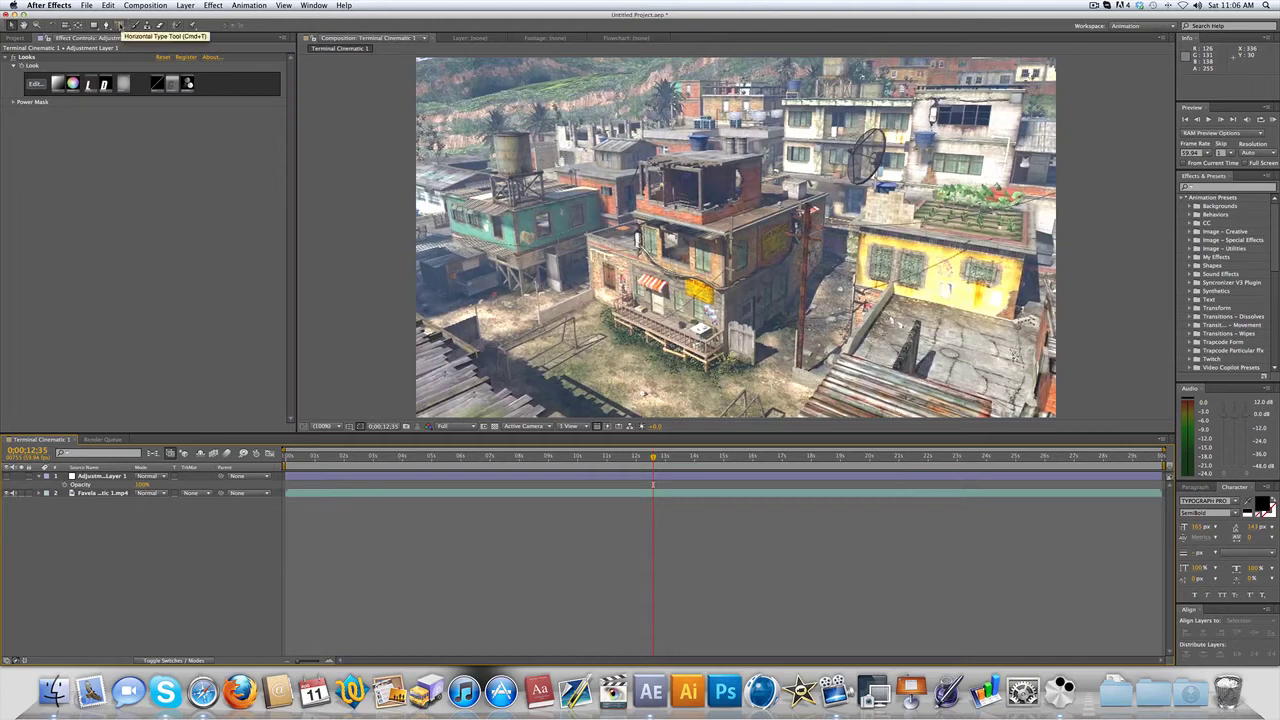
left_click(610, 216)
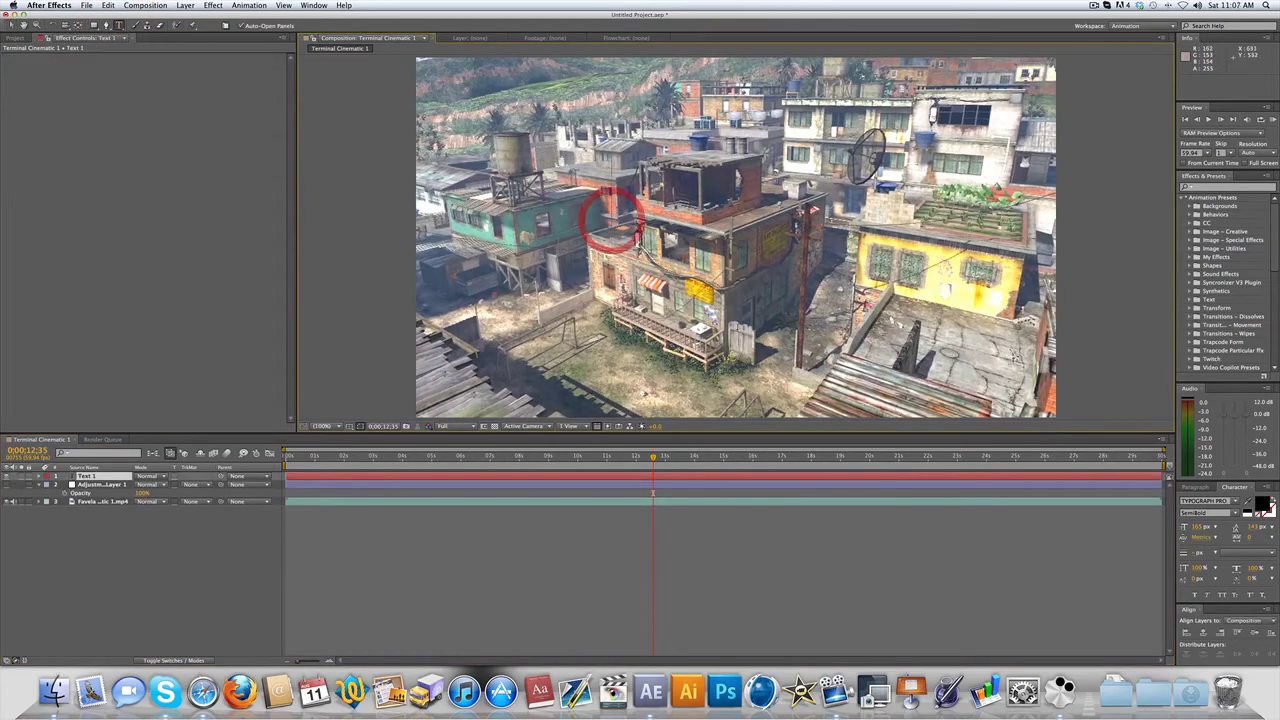
type("ALL THAT")
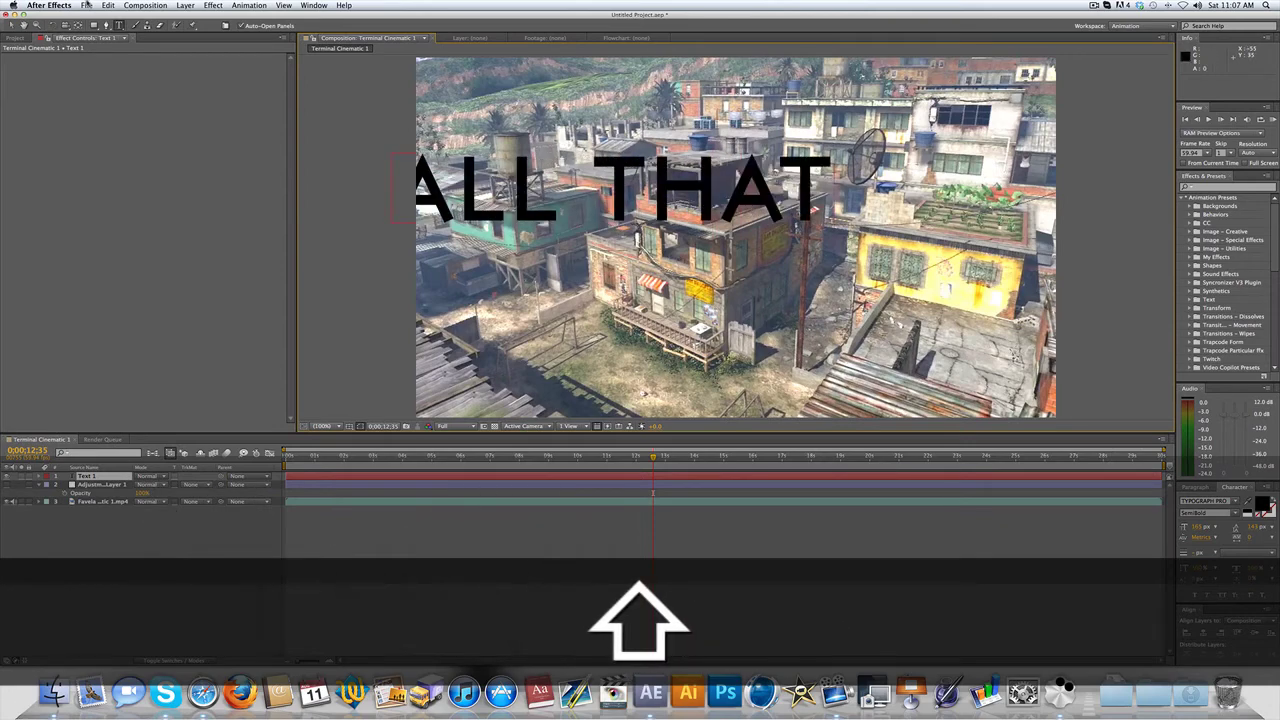
key("F4")
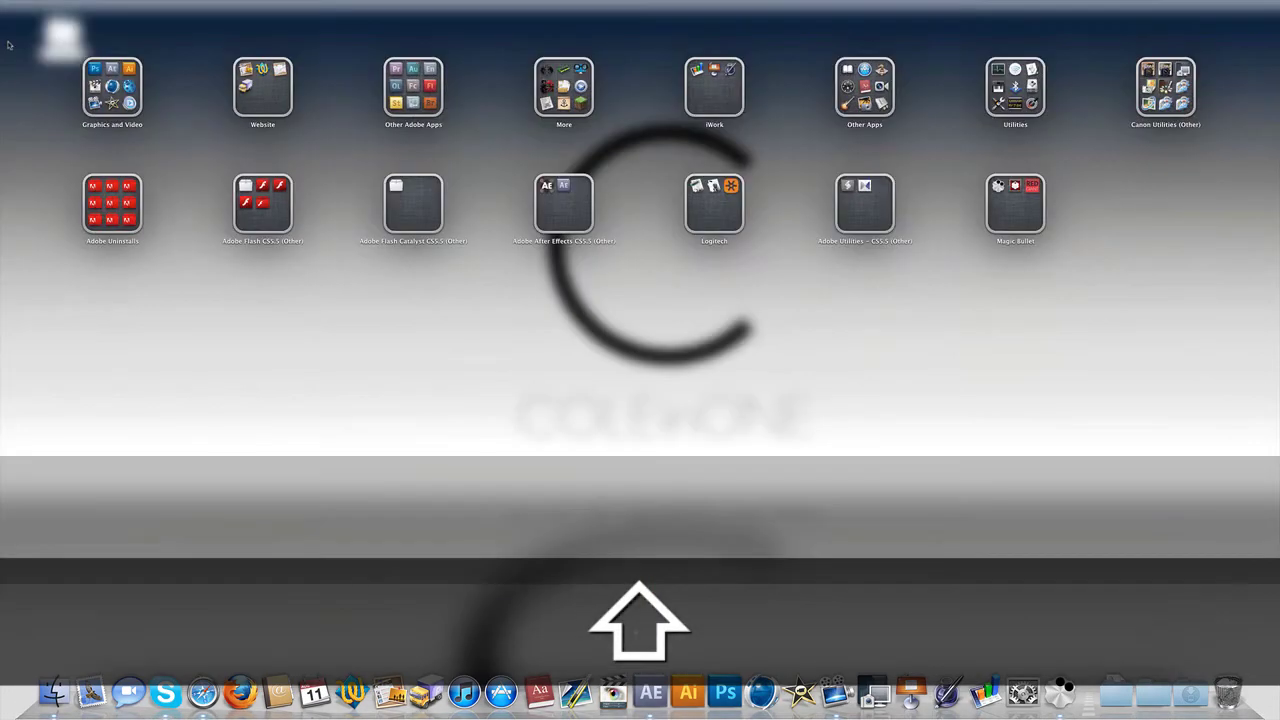
key("Escape")
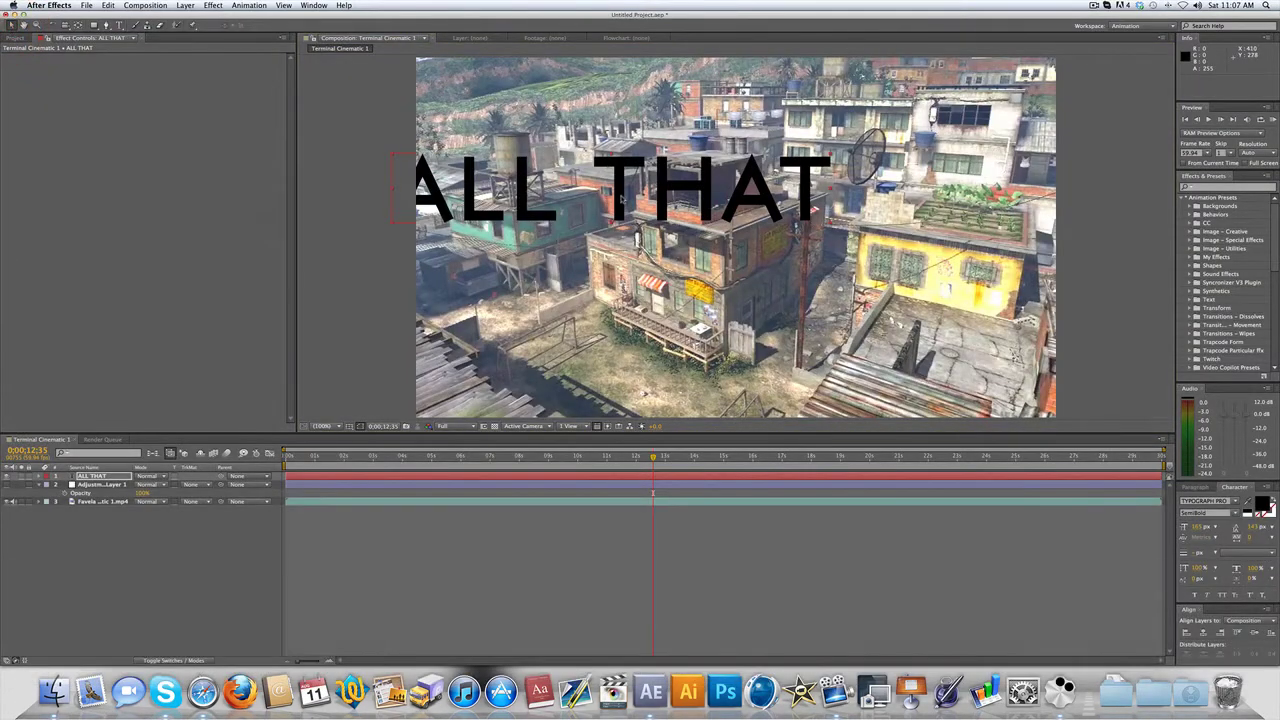
left_click_drag(622, 197, 742, 232)
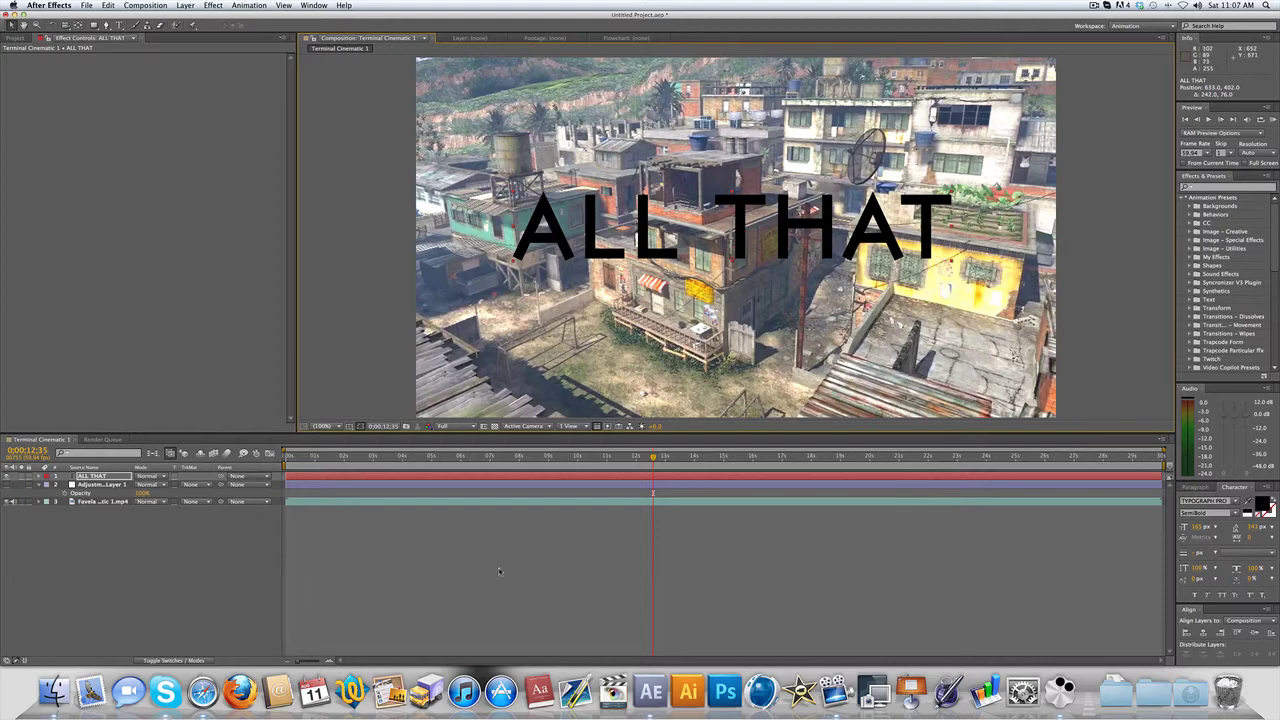
- Add a new adjustment layer with the ALL THAT layer selected
left_click(498, 568)
left_click(98, 476)
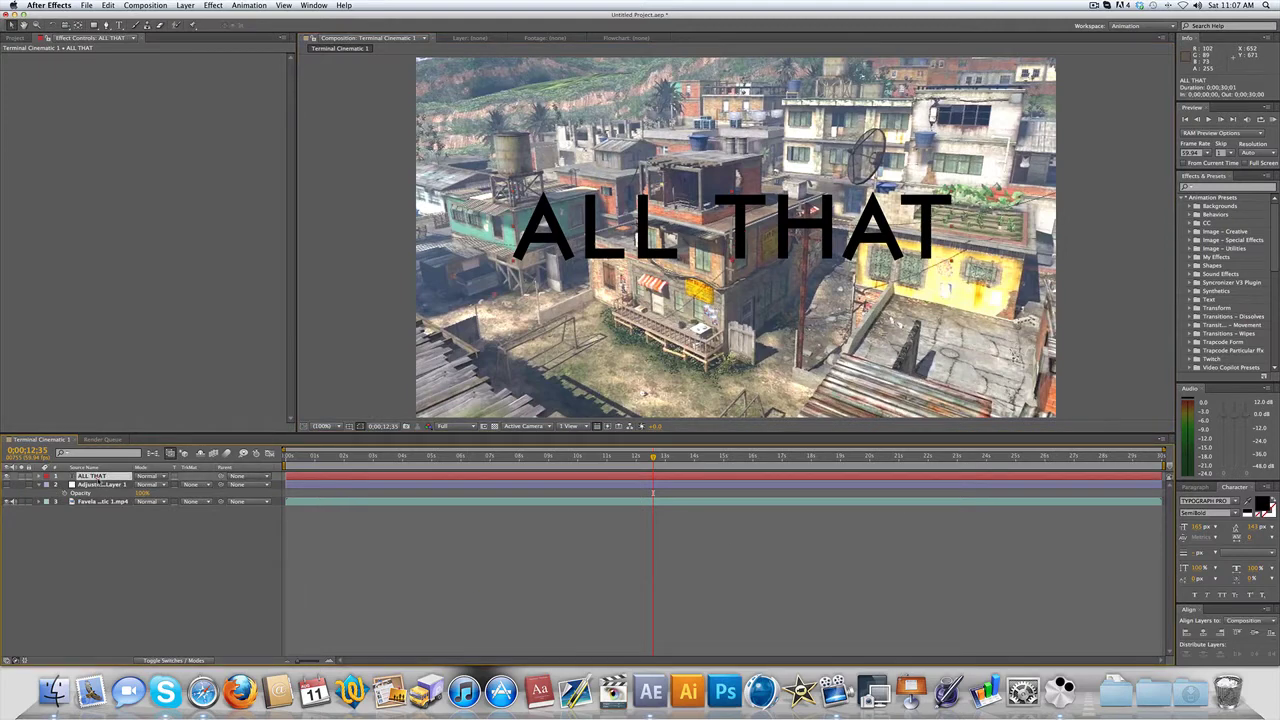
key("super+alt+y")
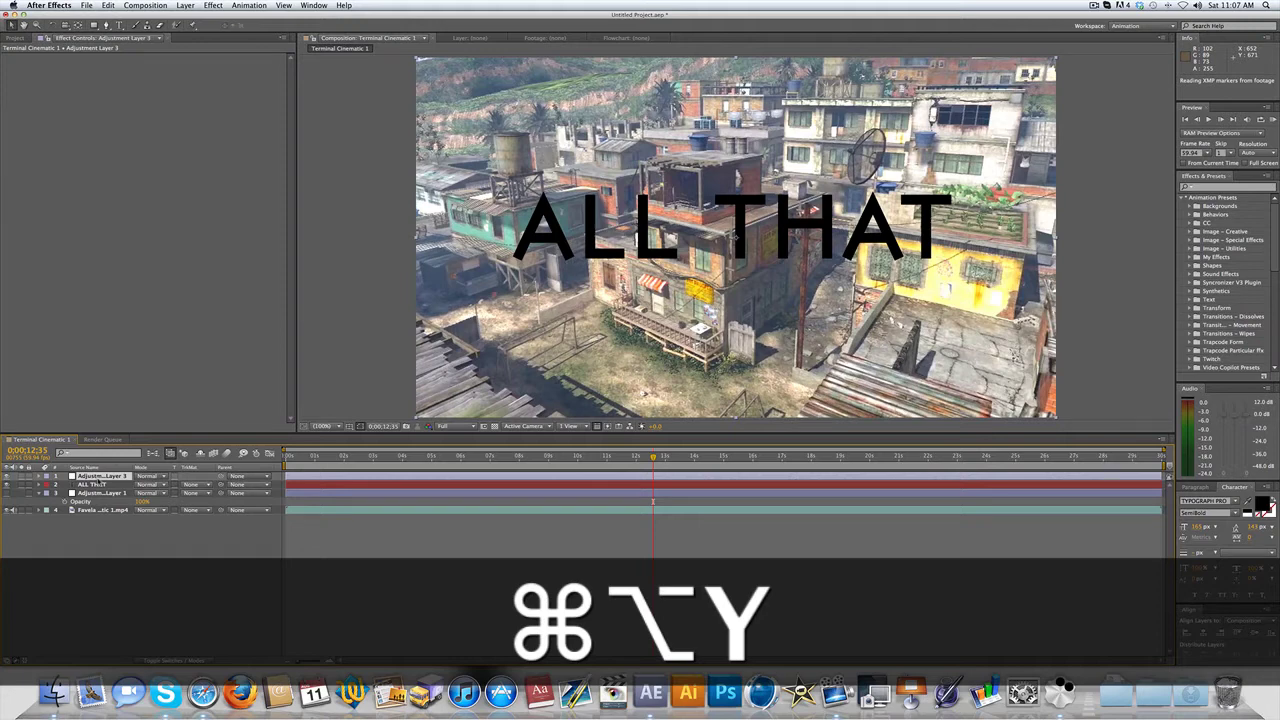
left_click(180, 5)
mouse_move(200, 17)
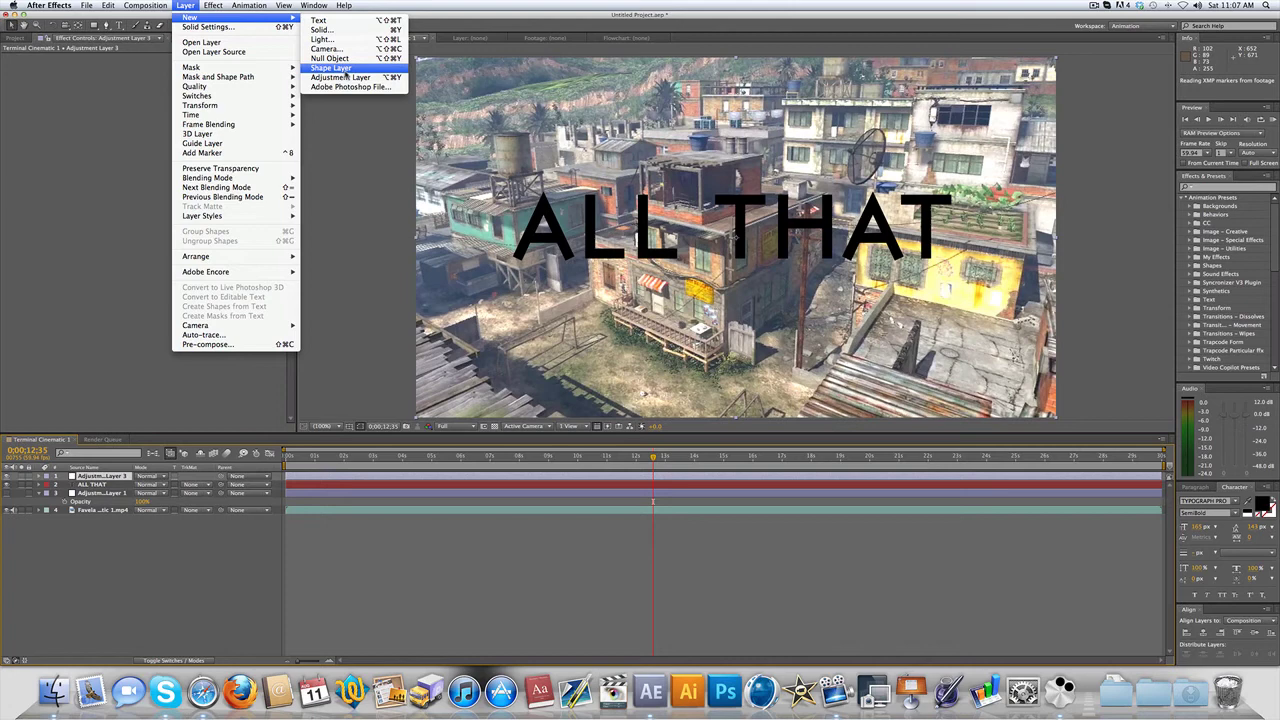
left_click(363, 229)
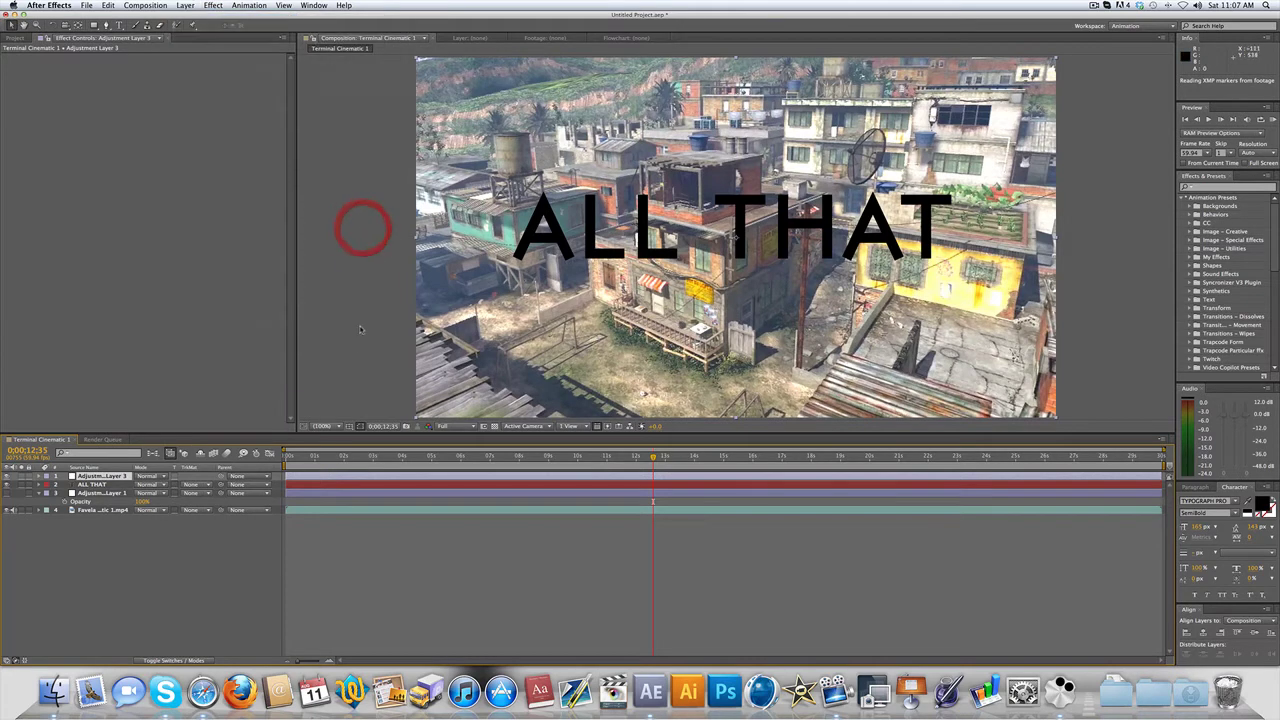
- Move the adjustment layer below ALL THAT and set its track matte to Alpha Inverted 'ALL THAT'
left_click_drag(97, 477, 93, 485)
left_click(195, 494)
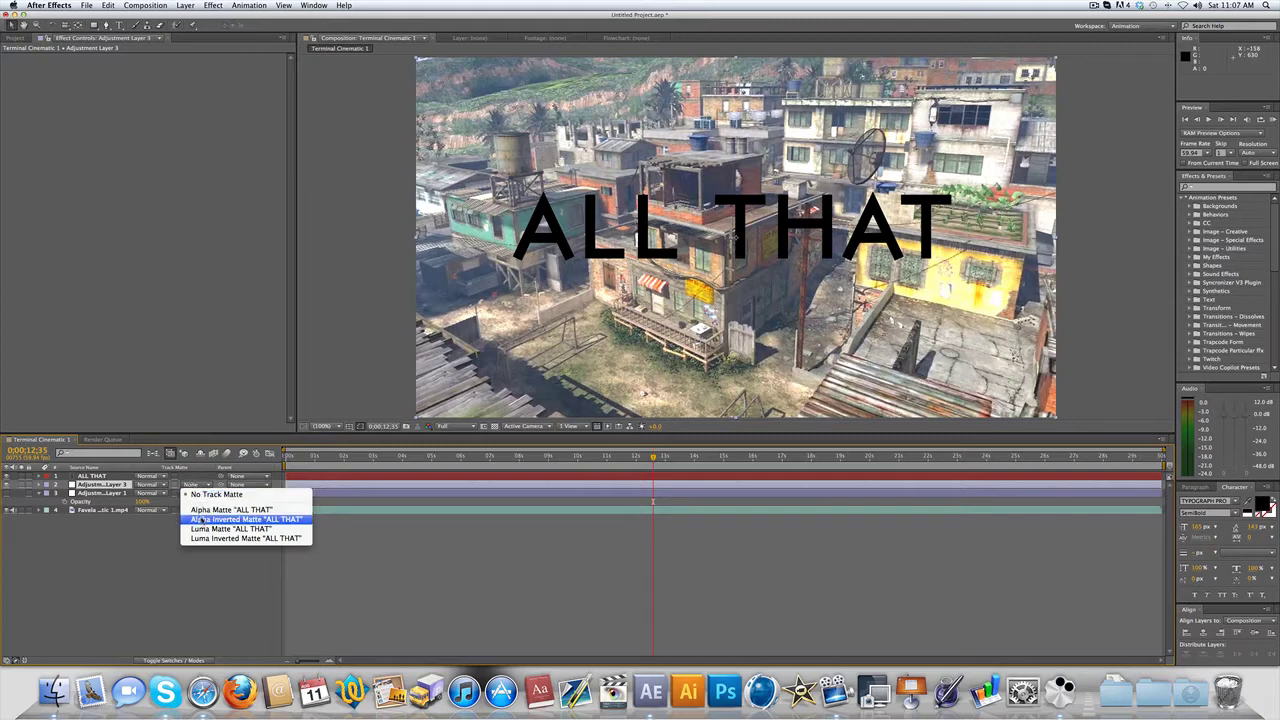
left_click(202, 519)
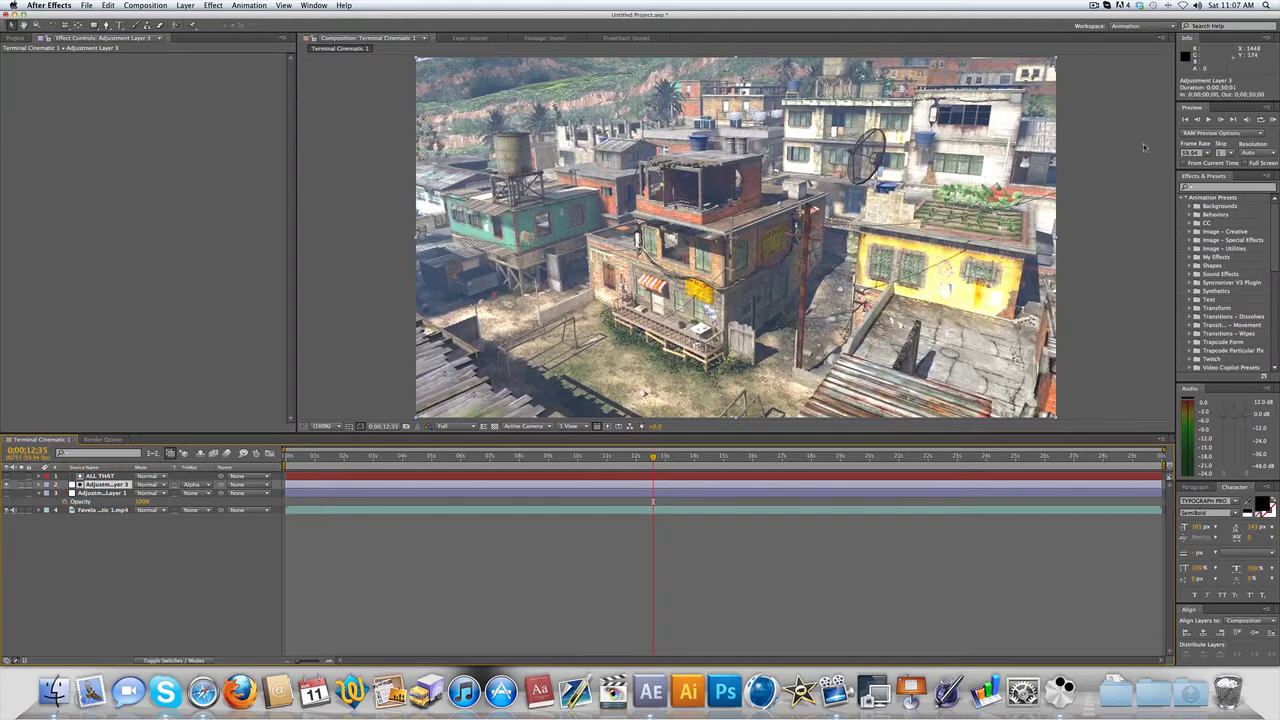
- Apply the Transform effect to the adjustment layer and preview the composition
left_click(1205, 187)
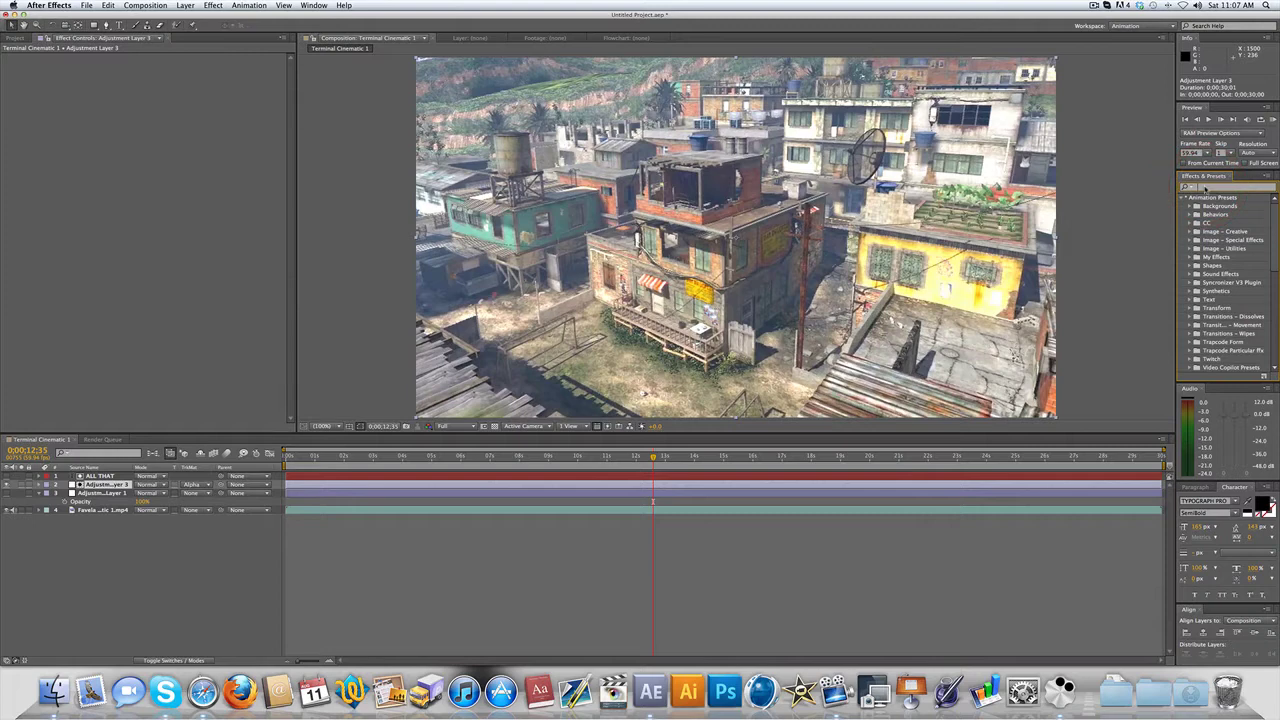
type("tran")
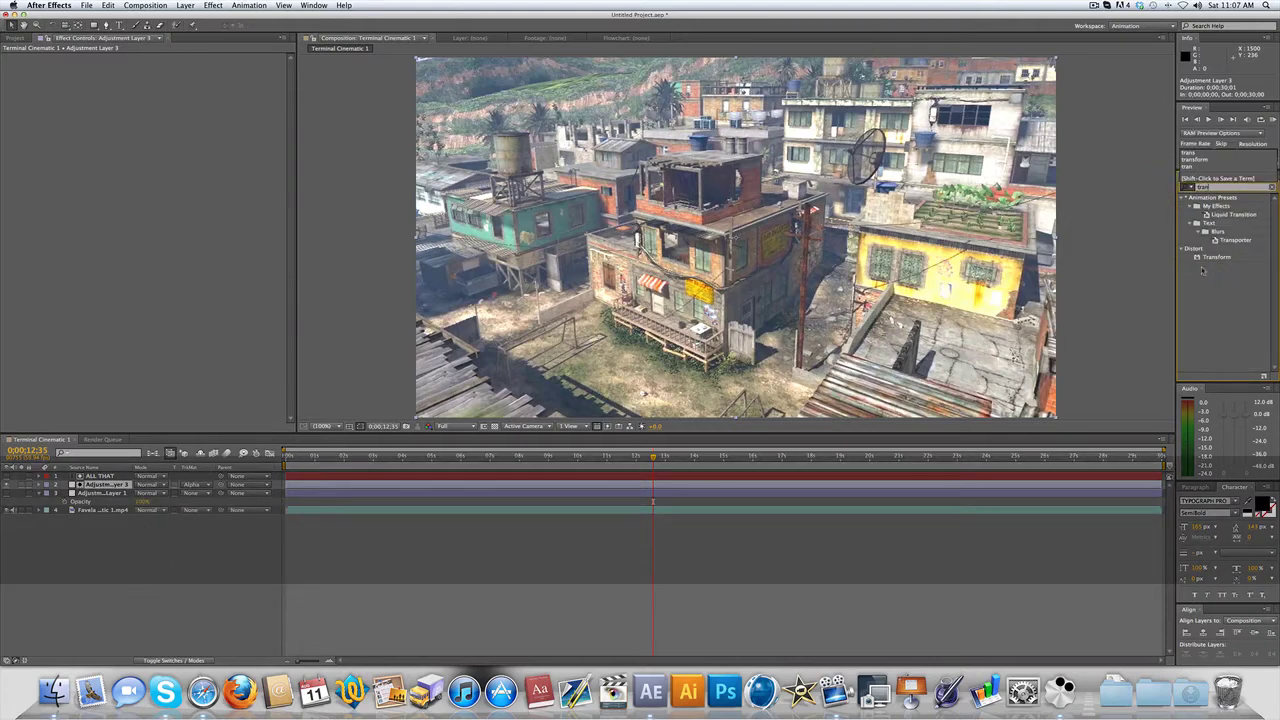
left_click_drag(1216, 257, 108, 484)
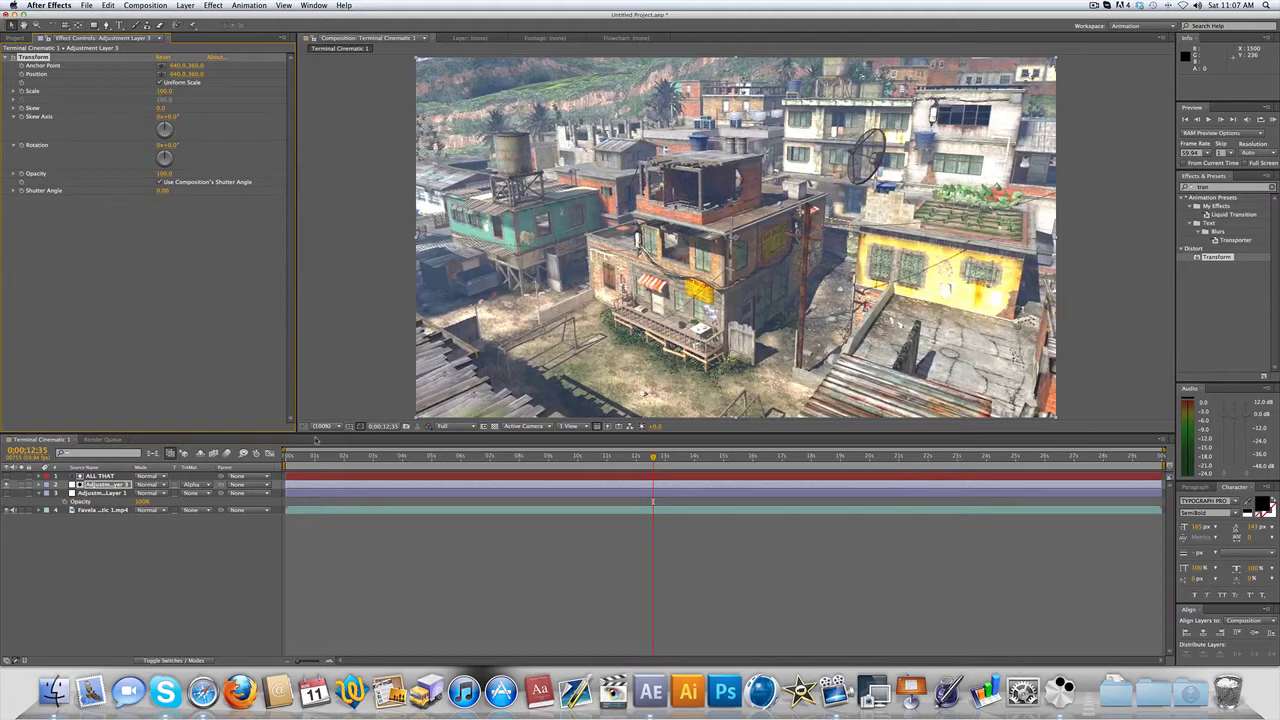
key("KP_0")
left_click(230, 445)
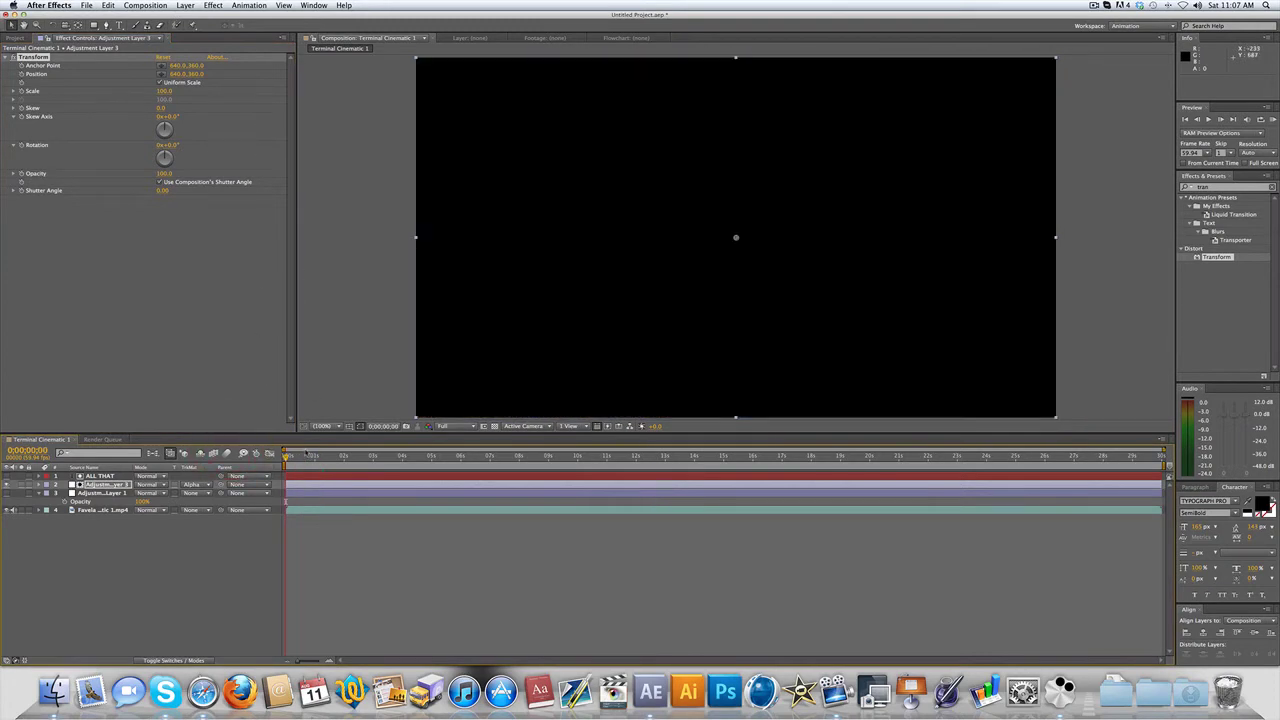
- Raise the Transform Scale to 135 to enlarge the footage inside the letters
left_click(161, 90)
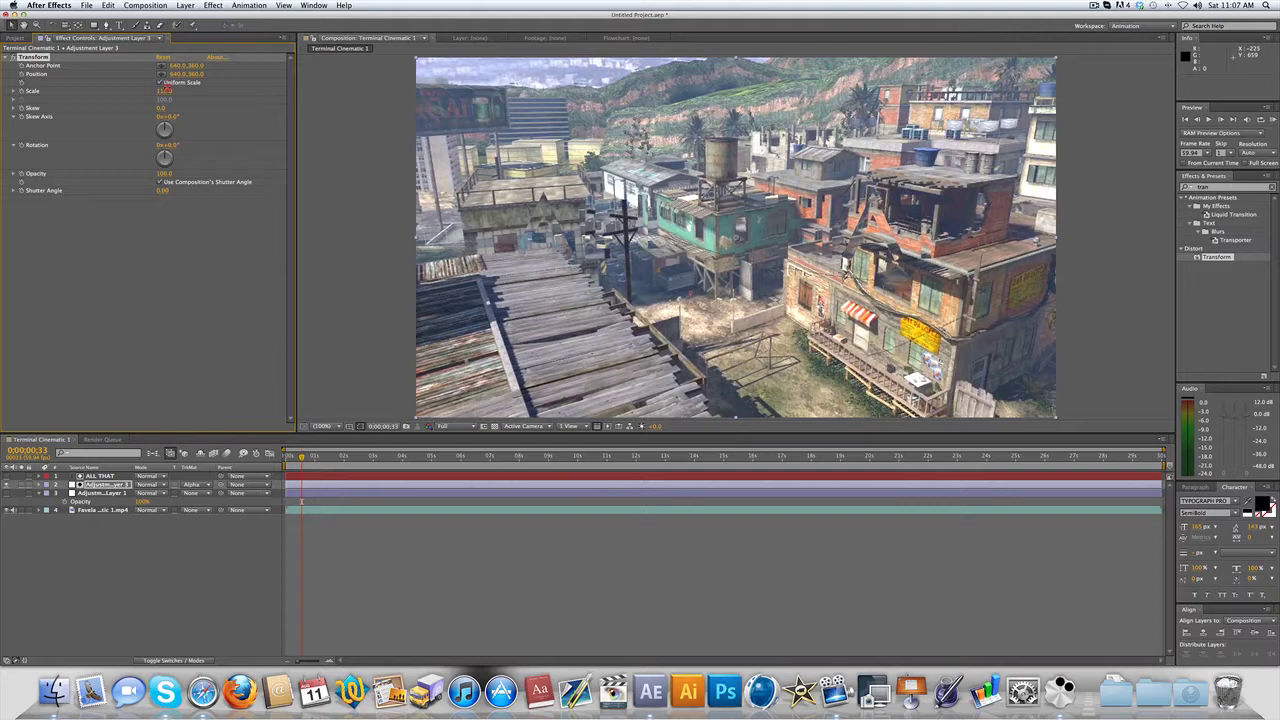
key("Return")
left_click_drag(168, 82, 194, 78)
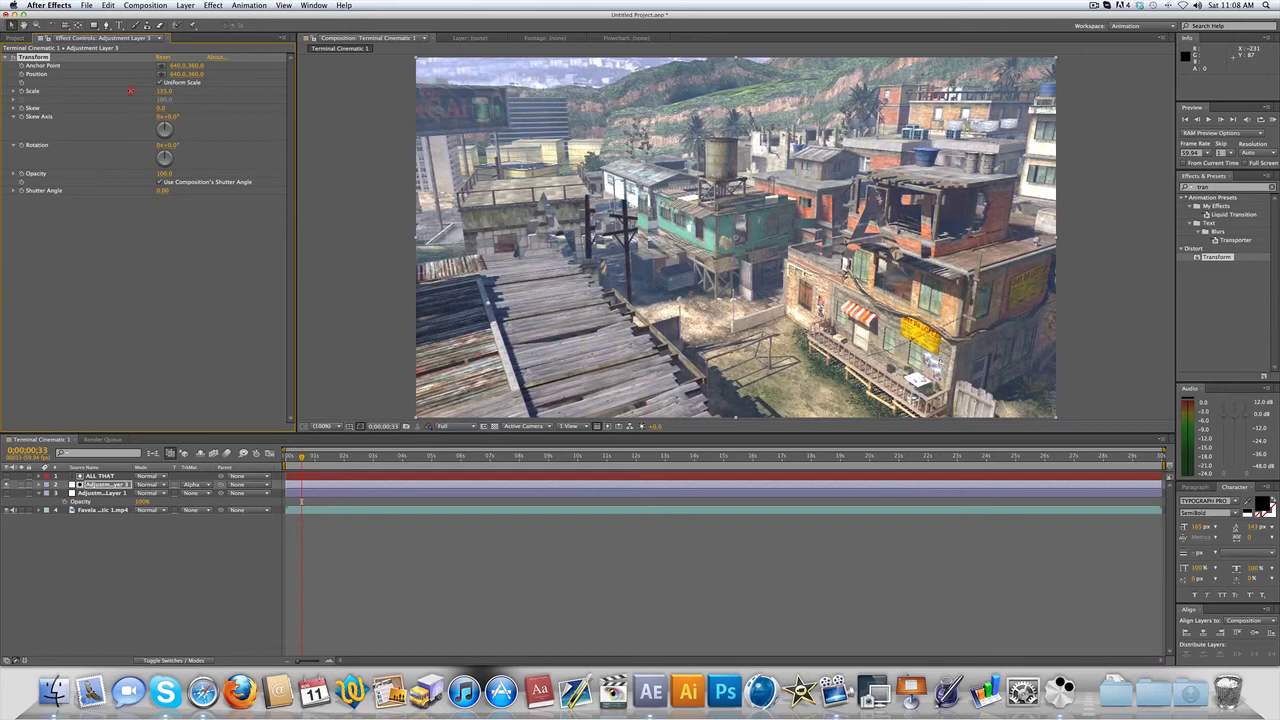
- Set the Transform Scale to 150 and keyframe it at the clip start
left_click_drag(130, 91, 163, 91)
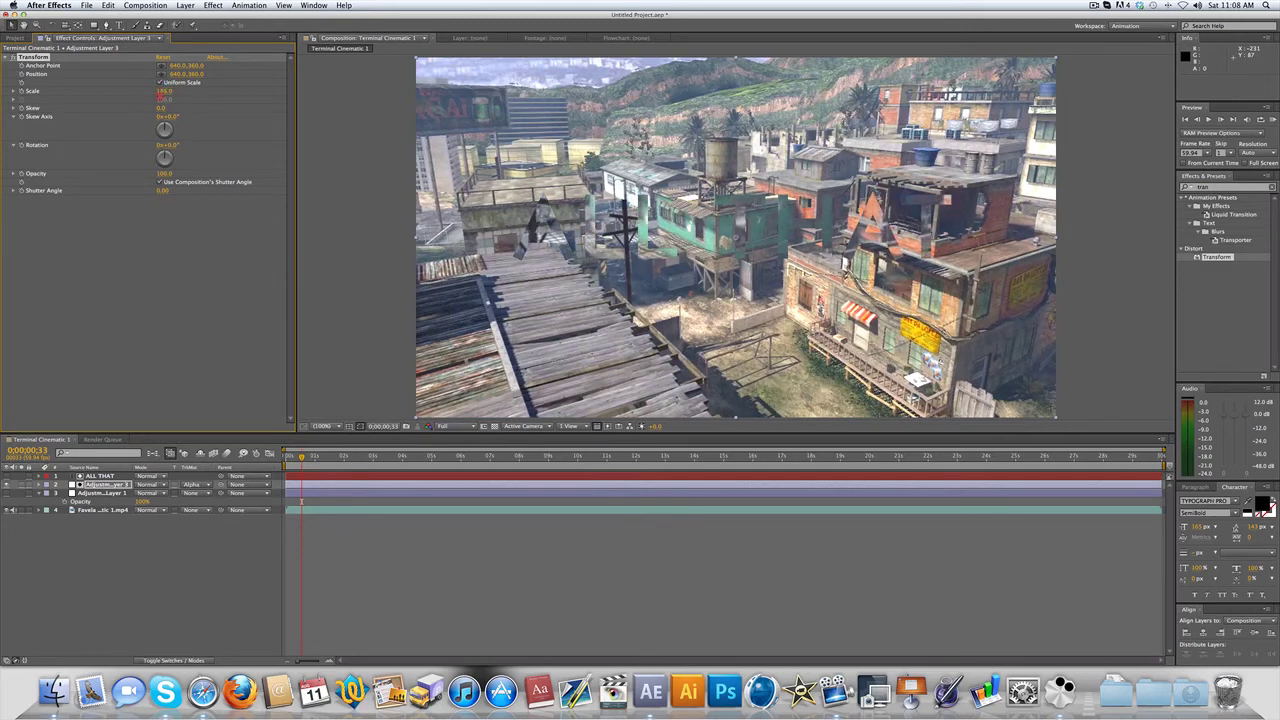
left_click(166, 91)
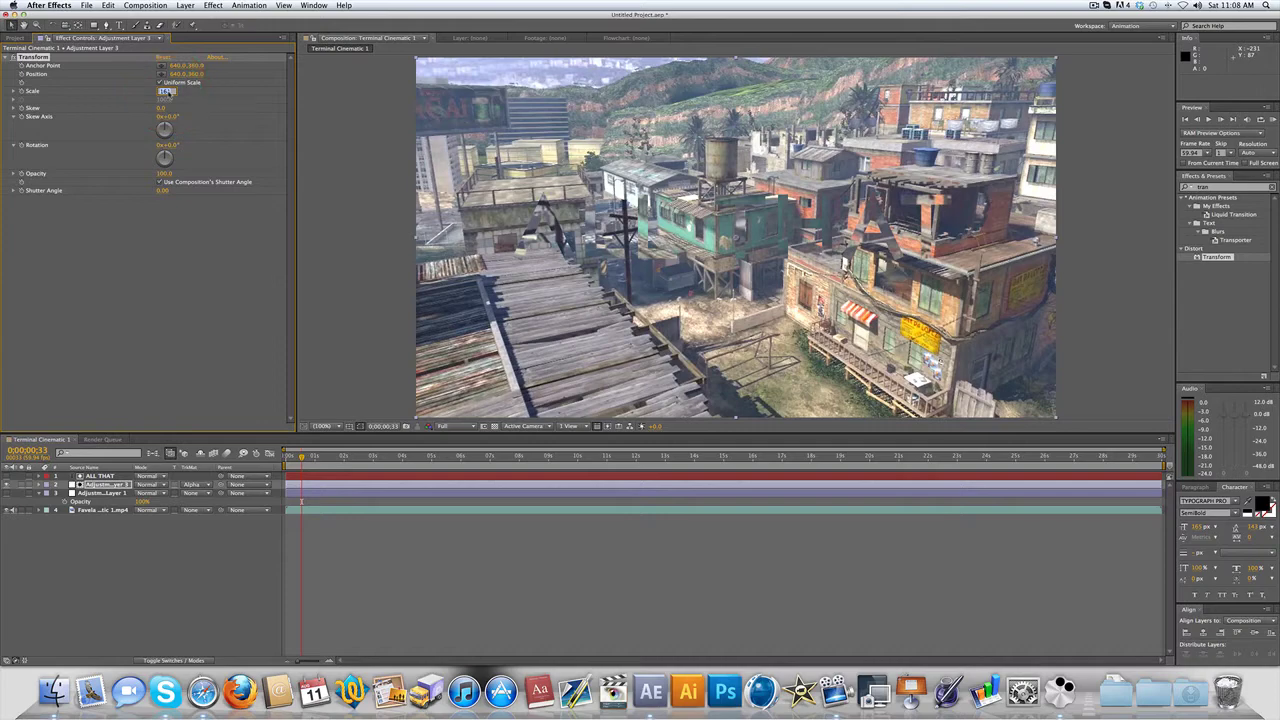
type("150")
left_click(185, 260)
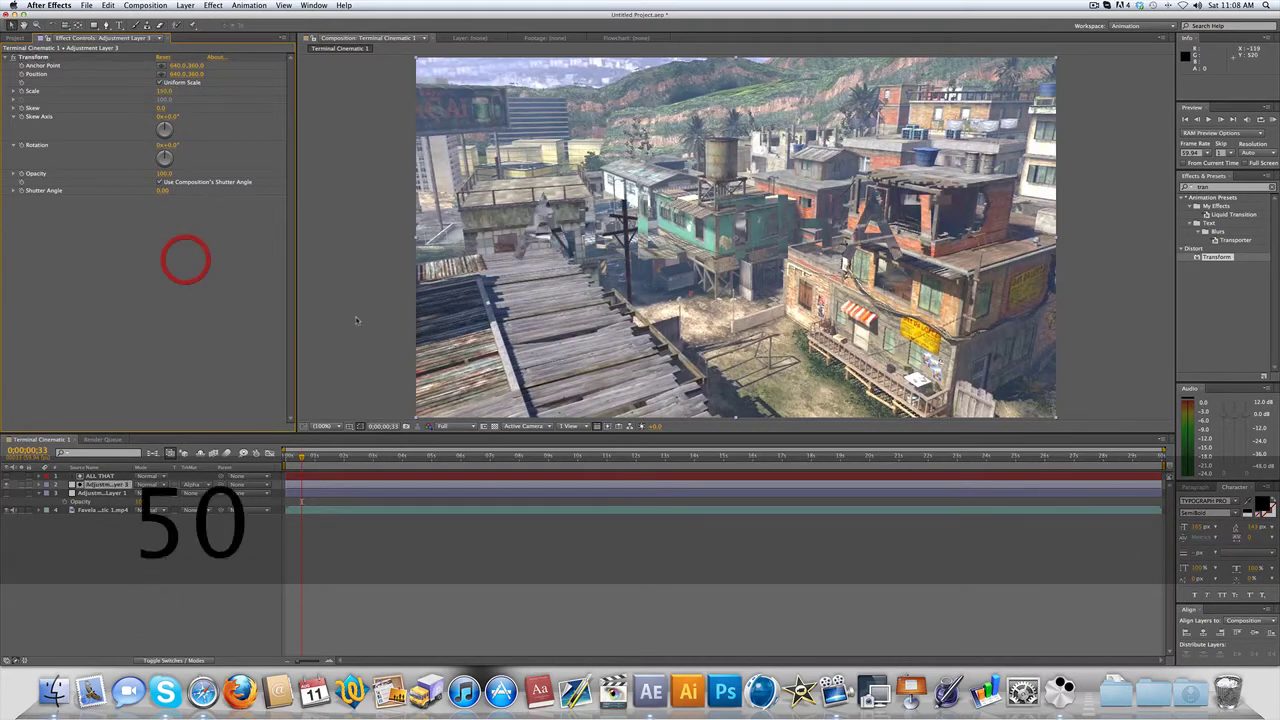
left_click(21, 91)
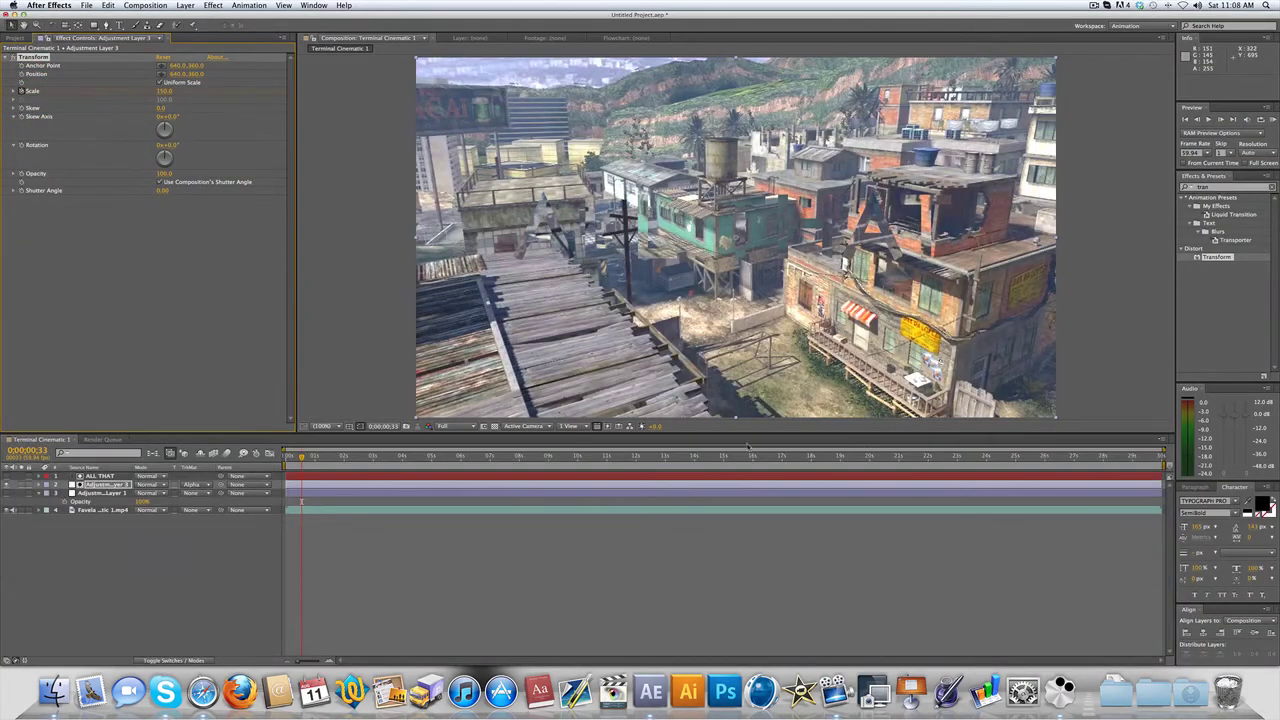
- Keyframe Scale 300 at the last footage frame, then return to about 8.5 seconds
left_click(1159, 457)
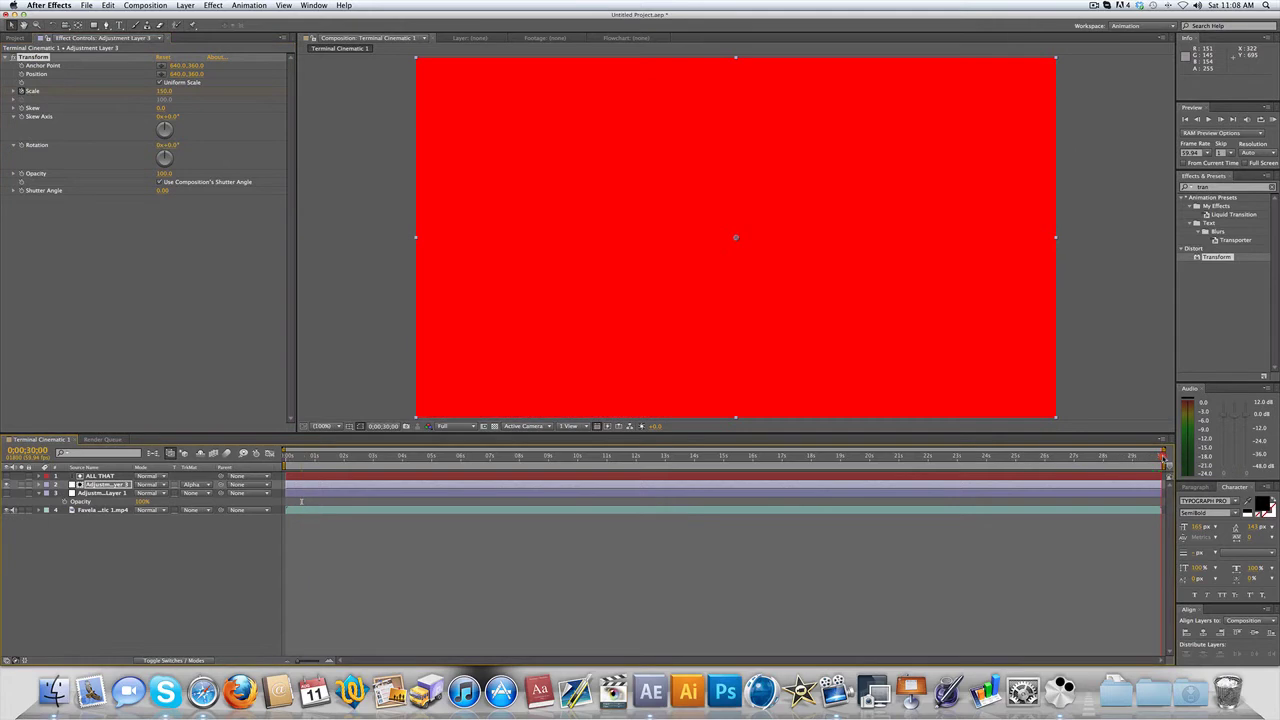
left_click(1149, 457)
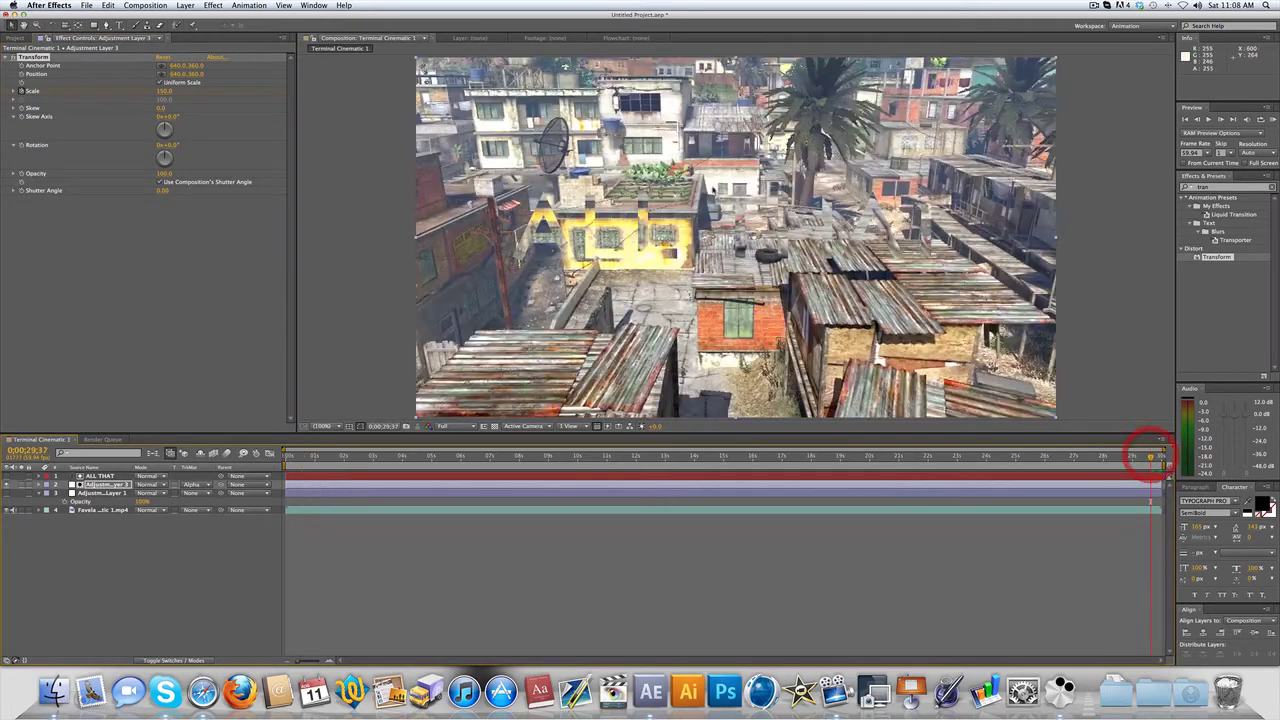
left_click_drag(162, 91, 205, 88)
left_click(168, 91)
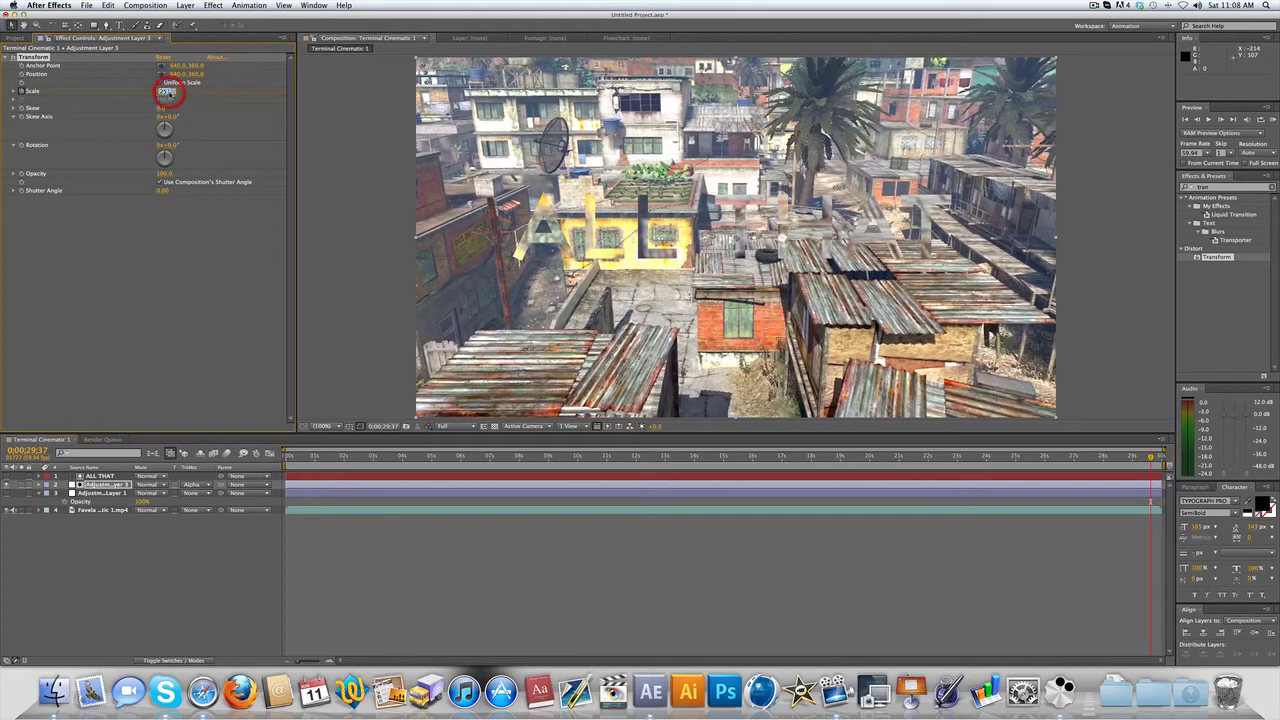
type("300")
left_click(190, 311)
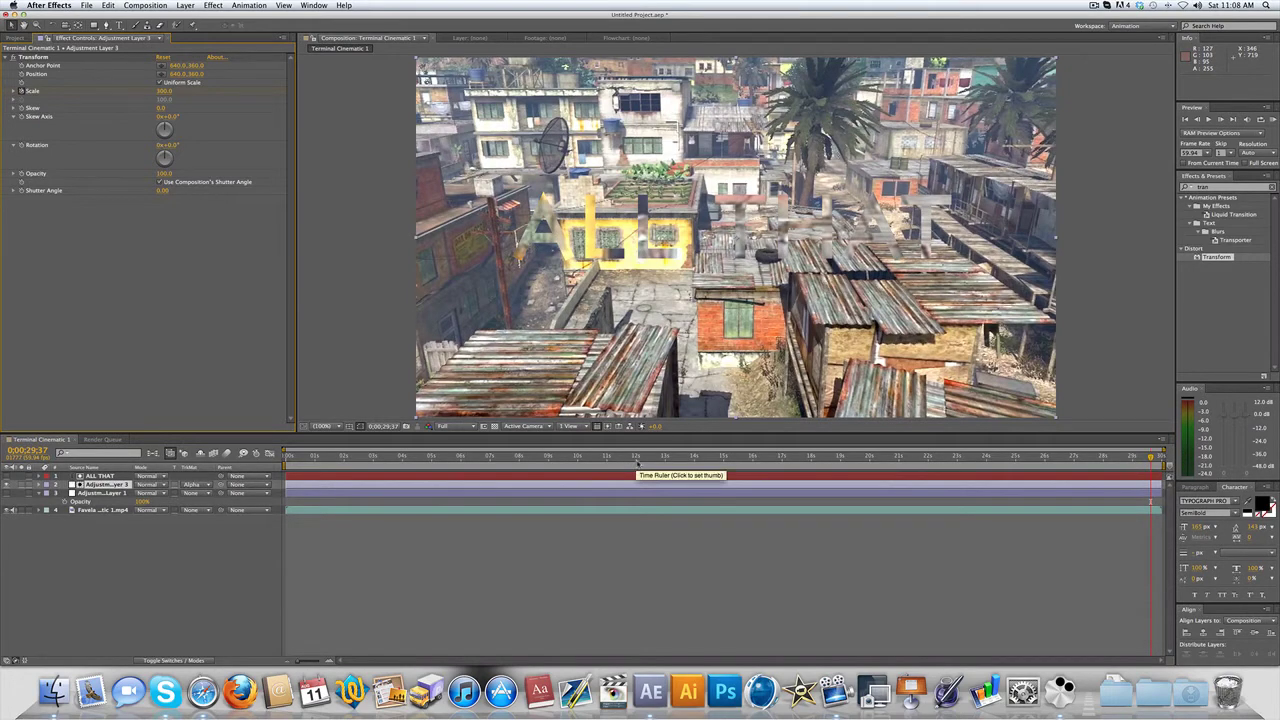
left_click_drag(637, 462, 536, 453)
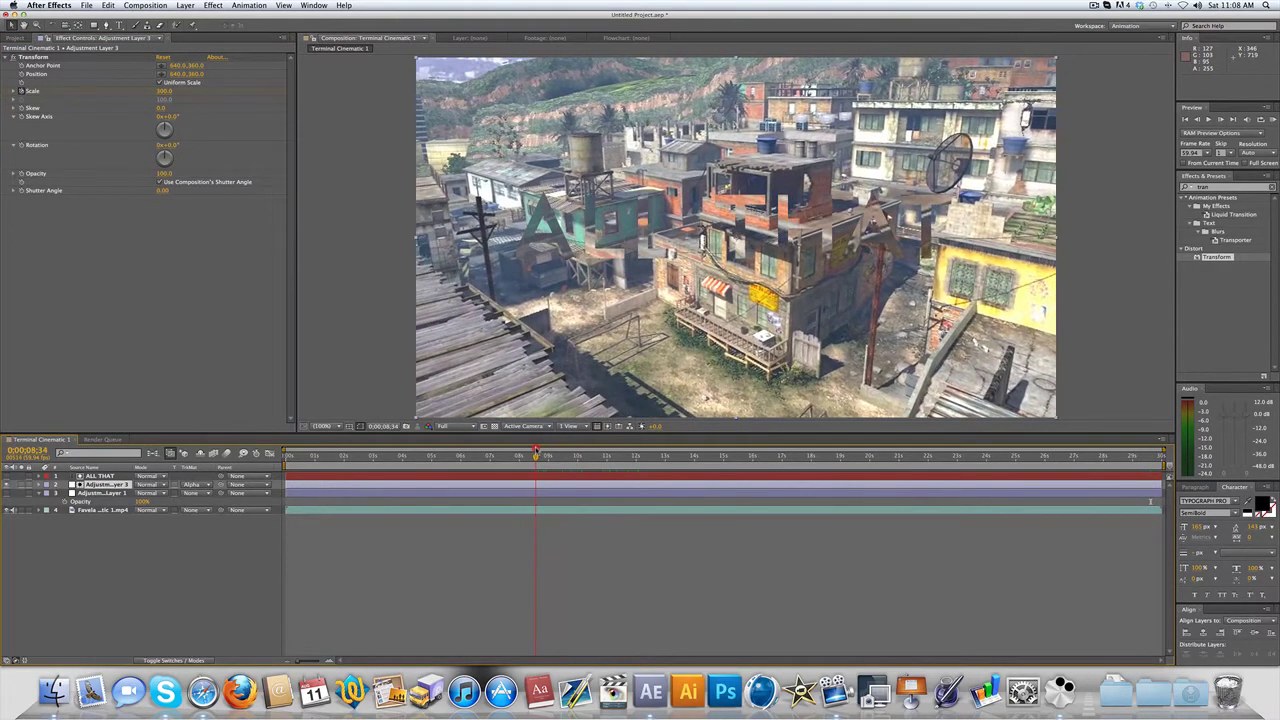
- Apply Invert to the adjustment layer, inverting the YIQ channel
double_click(1210, 187)
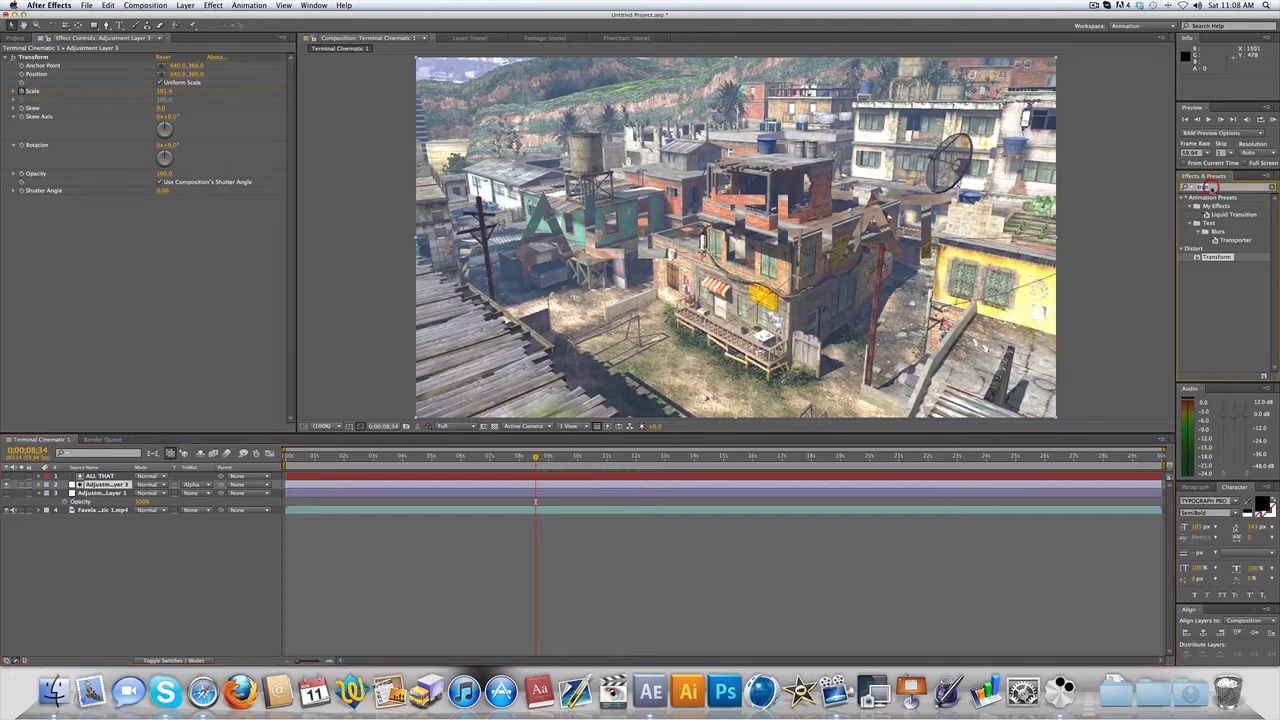
type("inv")
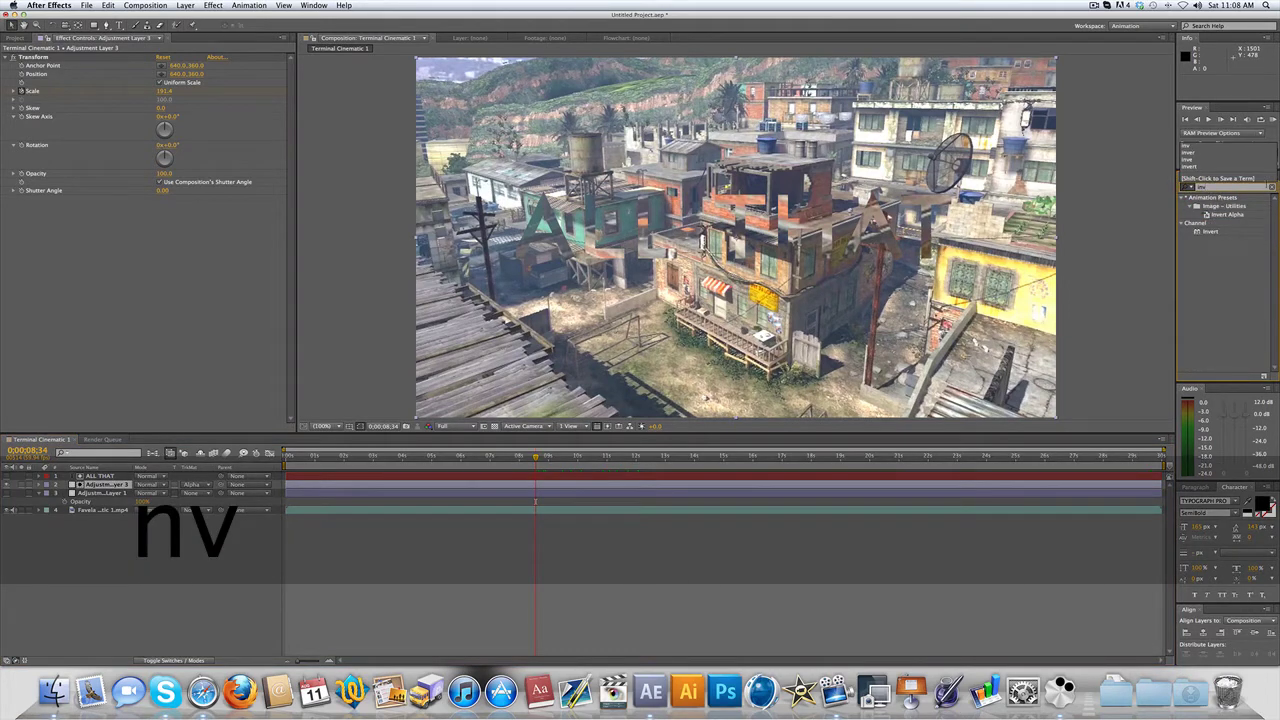
left_click_drag(1212, 232, 74, 271)
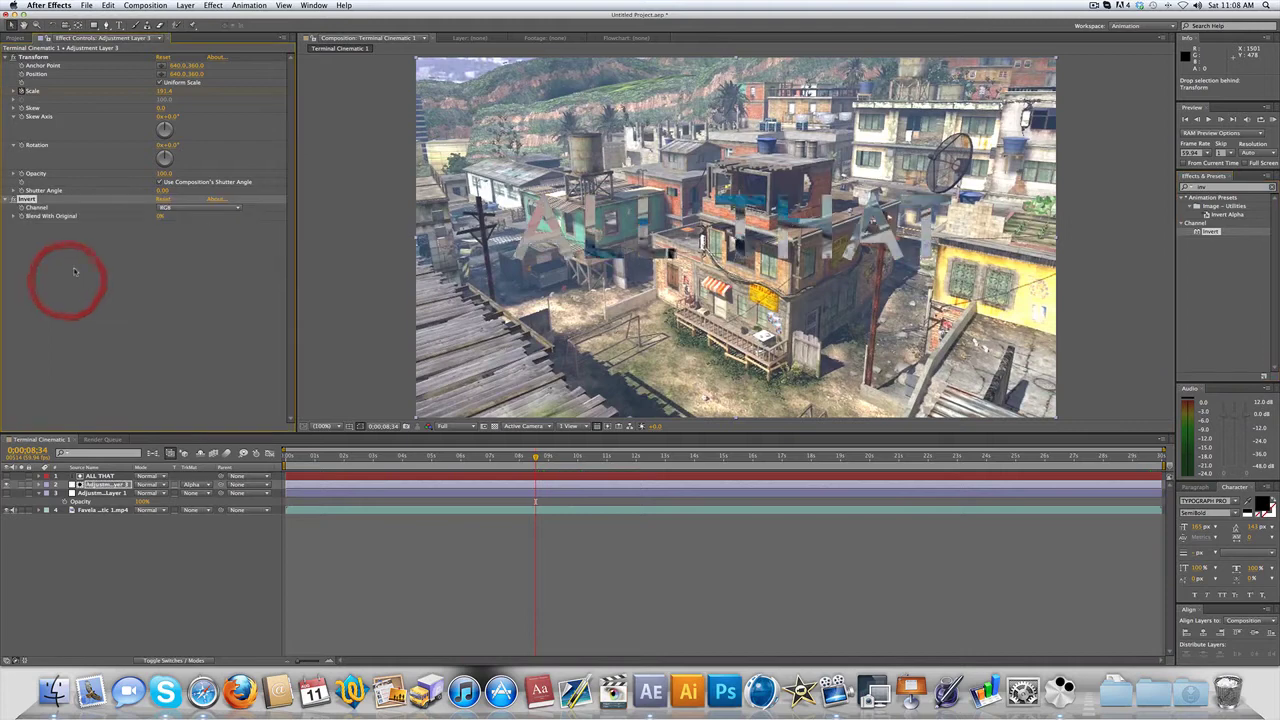
left_click(168, 209)
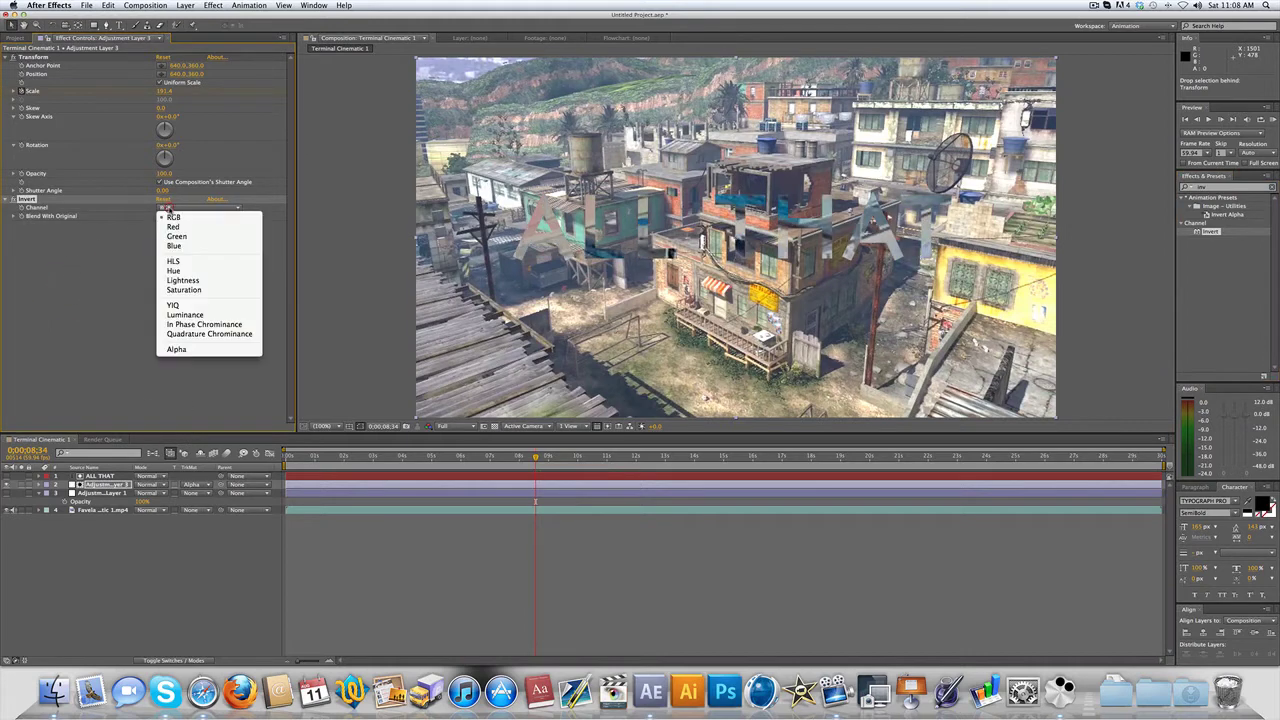
left_click(172, 305)
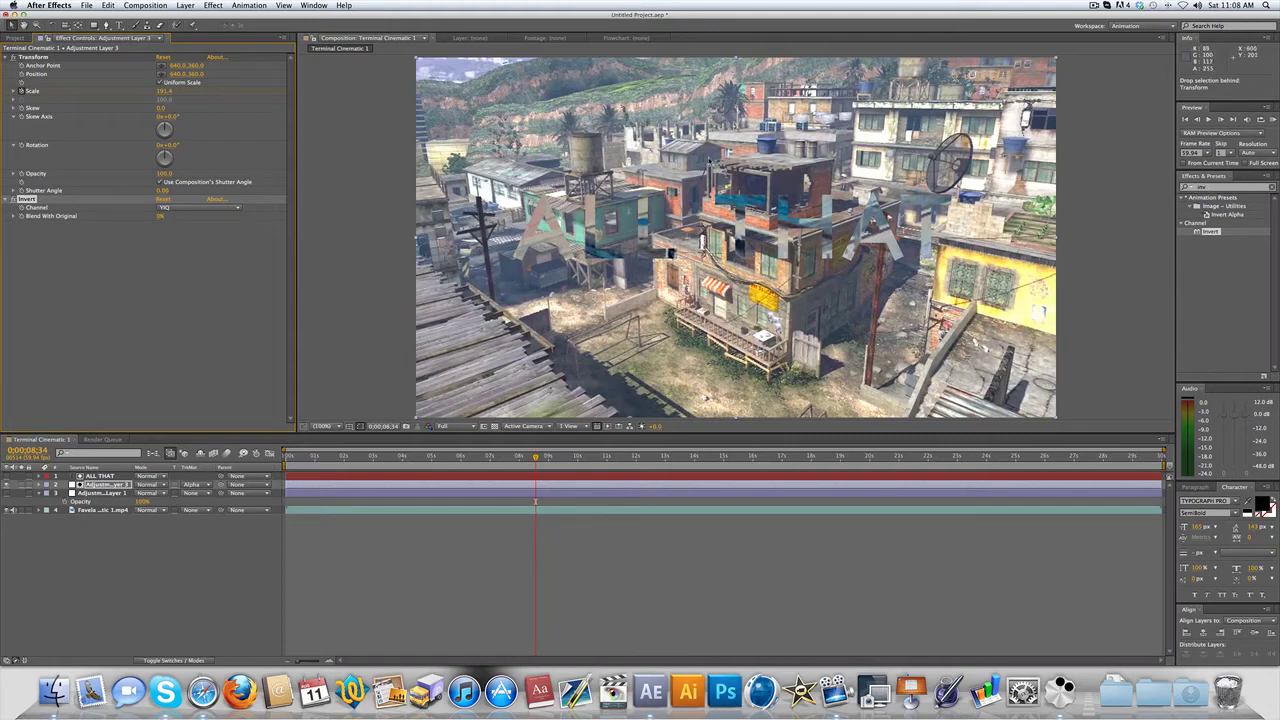
- Set Invert's Blend With Original to 15%
left_click(162, 218)
type("15")
left_click(158, 297)
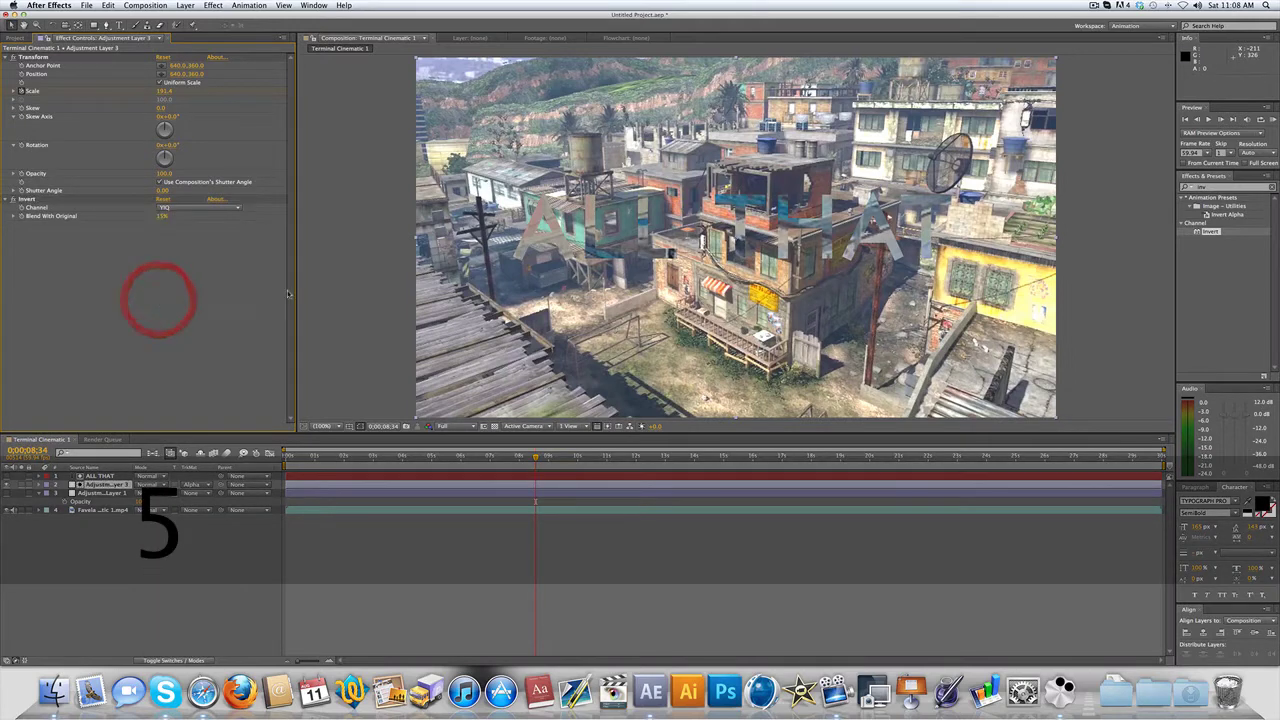
left_click(1205, 190)
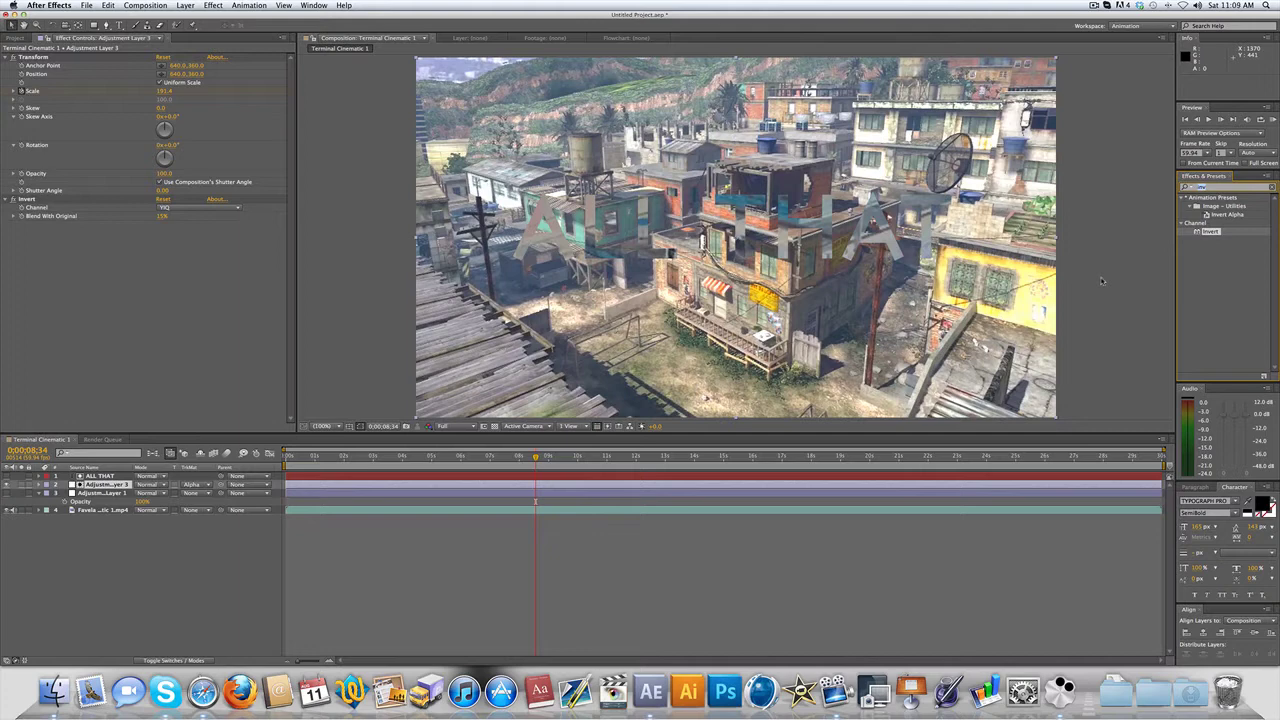
- Add a single Glow to the adjustment layer and move Adjustment Layer 1 to the top
type("glow")
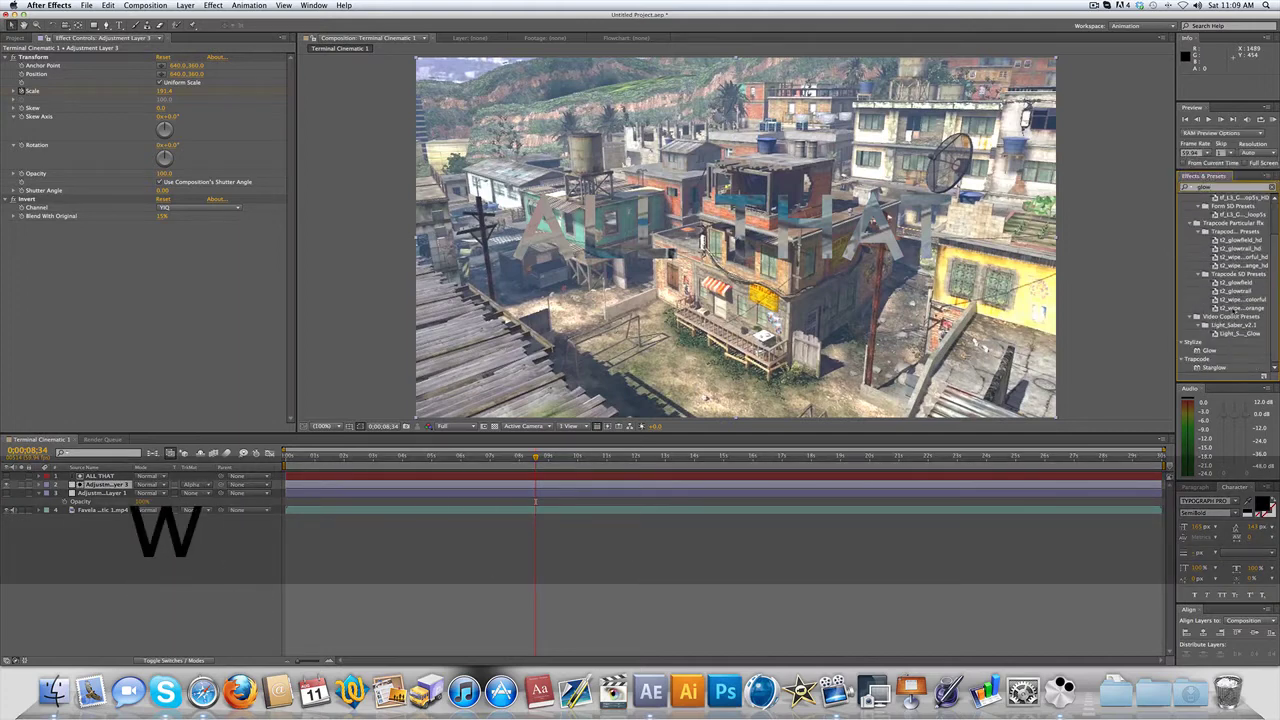
left_click_drag(1210, 350, 54, 343)
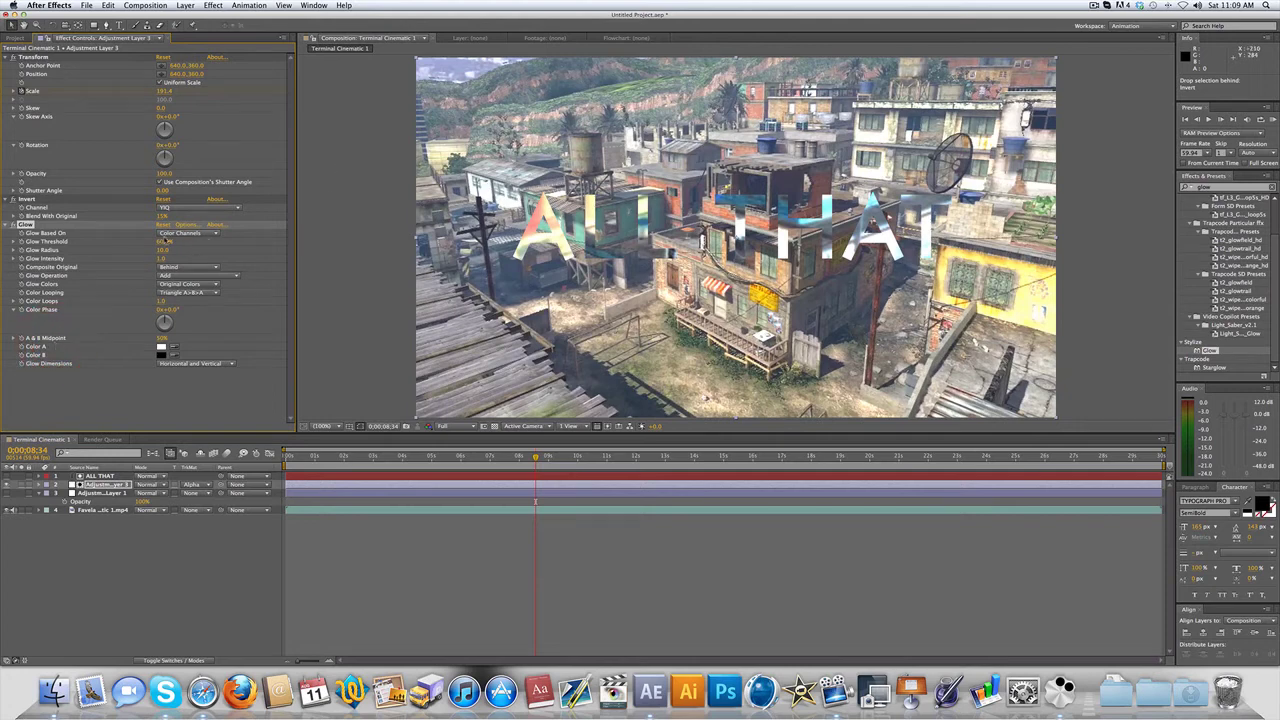
key("super+d")
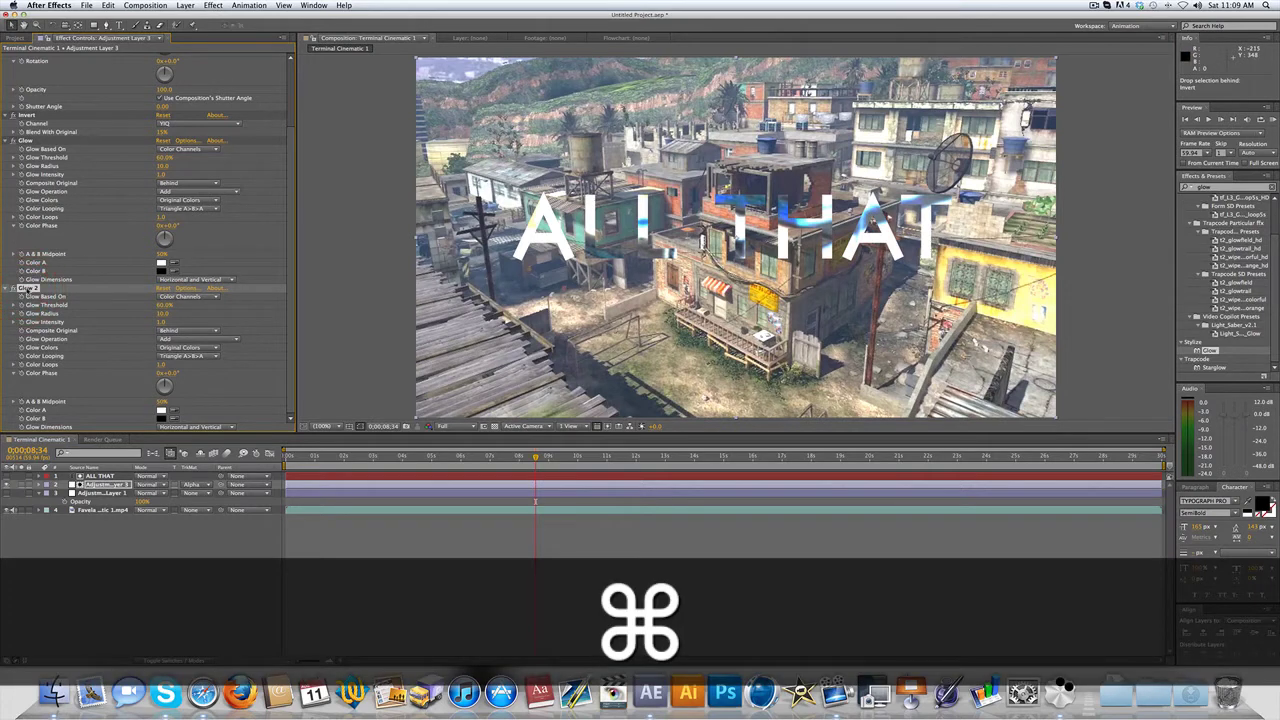
key("Delete")
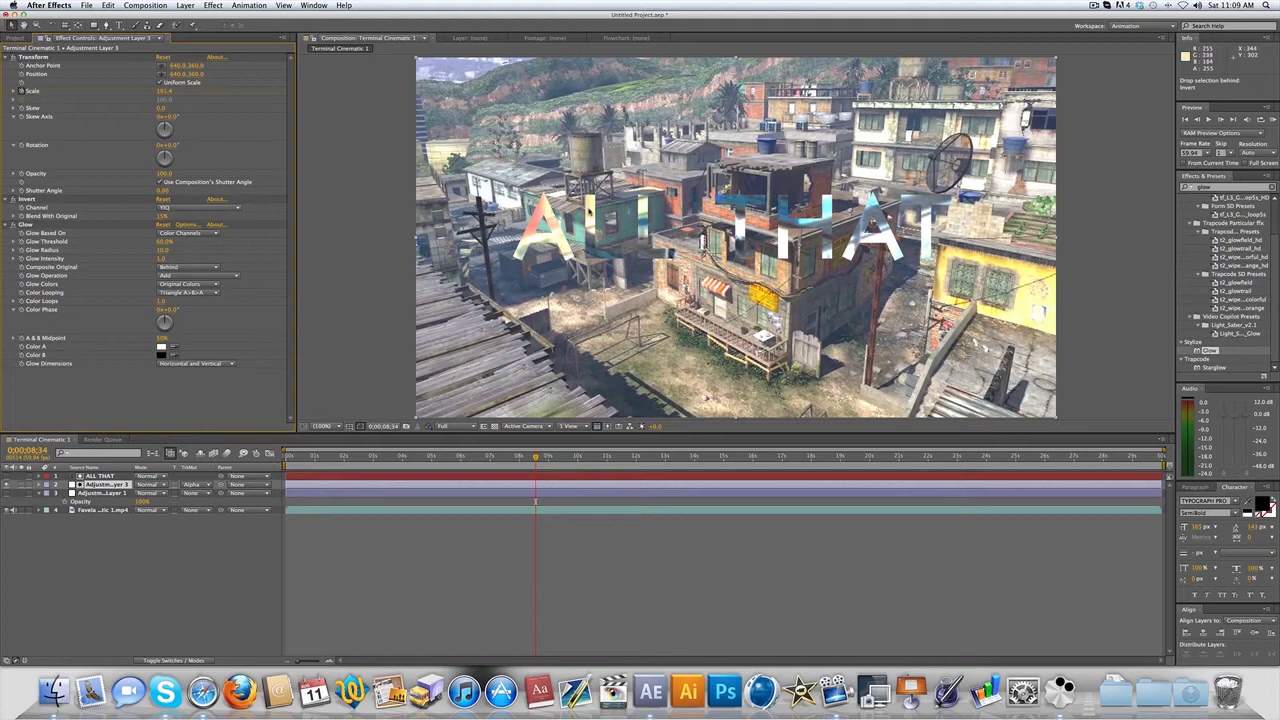
left_click_drag(95, 493, 110, 471)
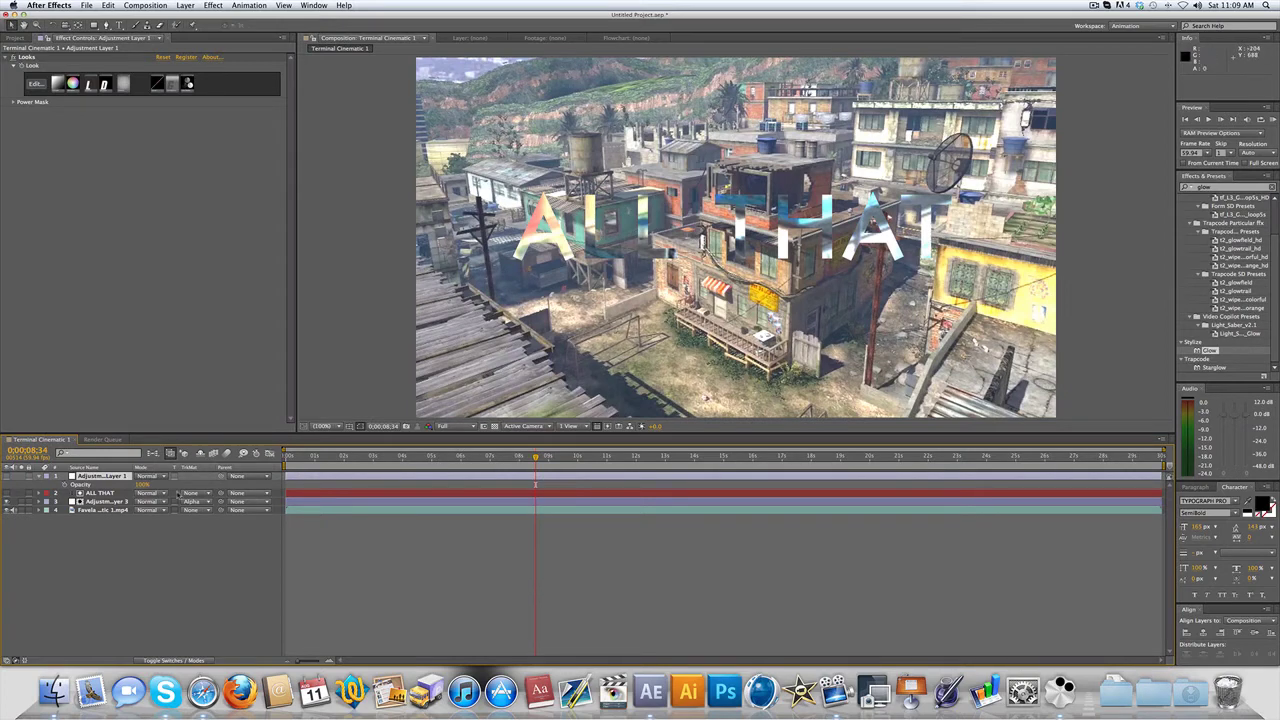
- Lower Adjustment Layer 3's Opacity to 60, then reopen the value to adjust it
left_click(101, 494)
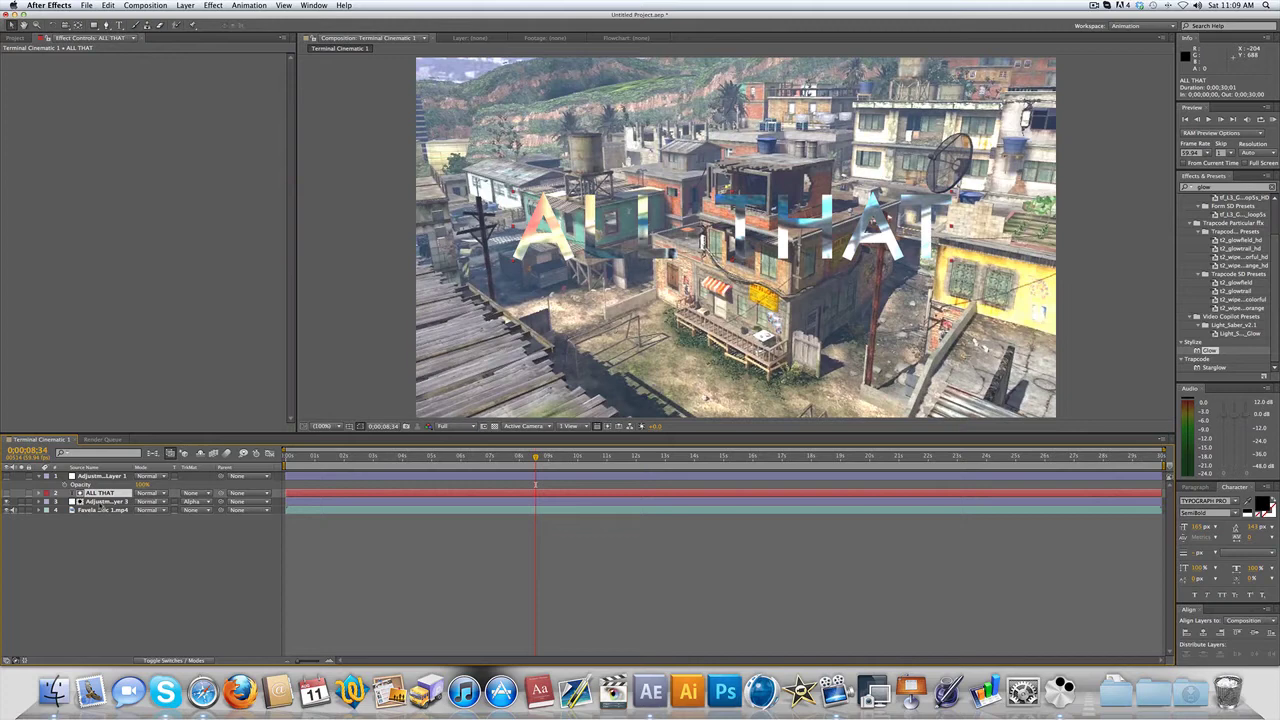
left_click(100, 501)
key("t")
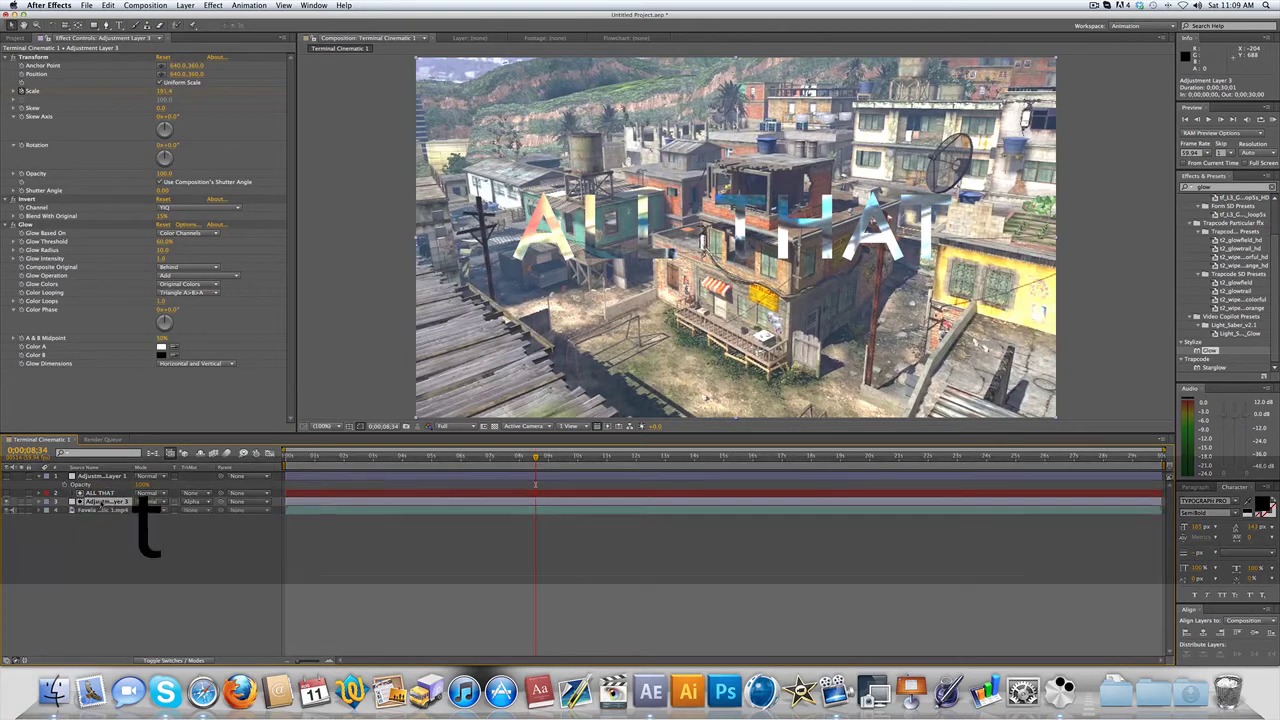
left_click(146, 509)
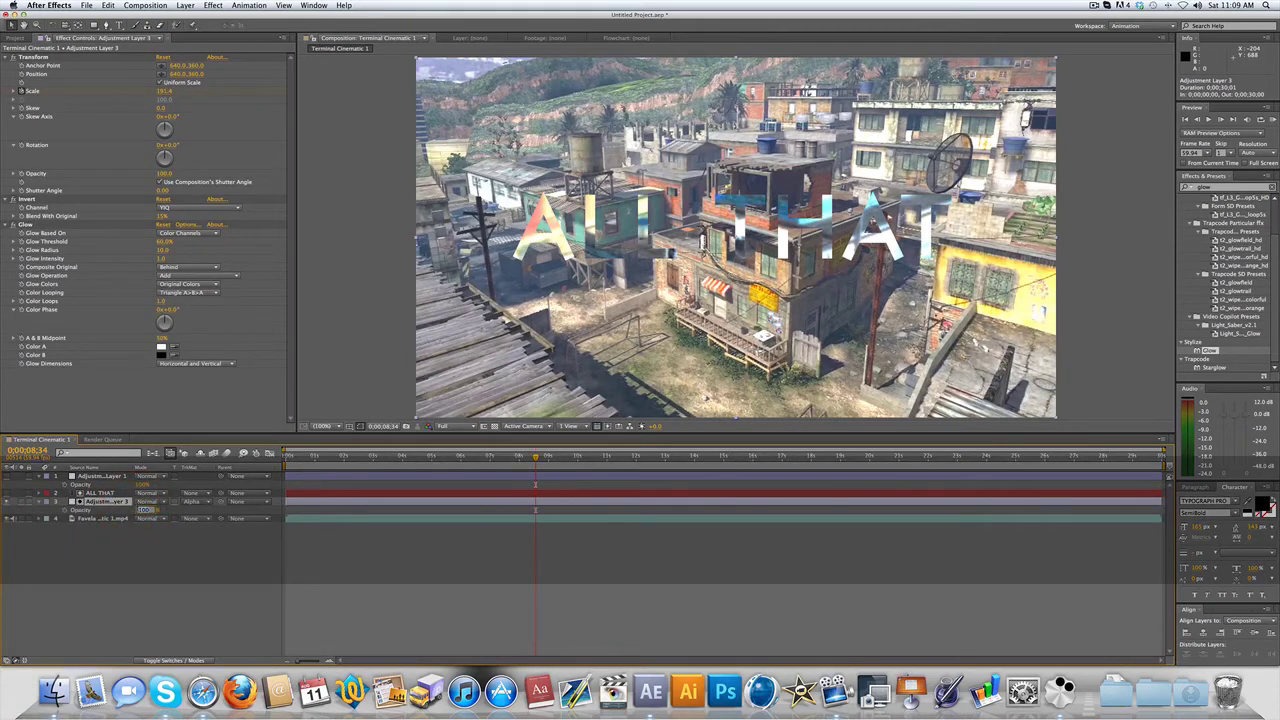
type("60")
left_click(157, 610)
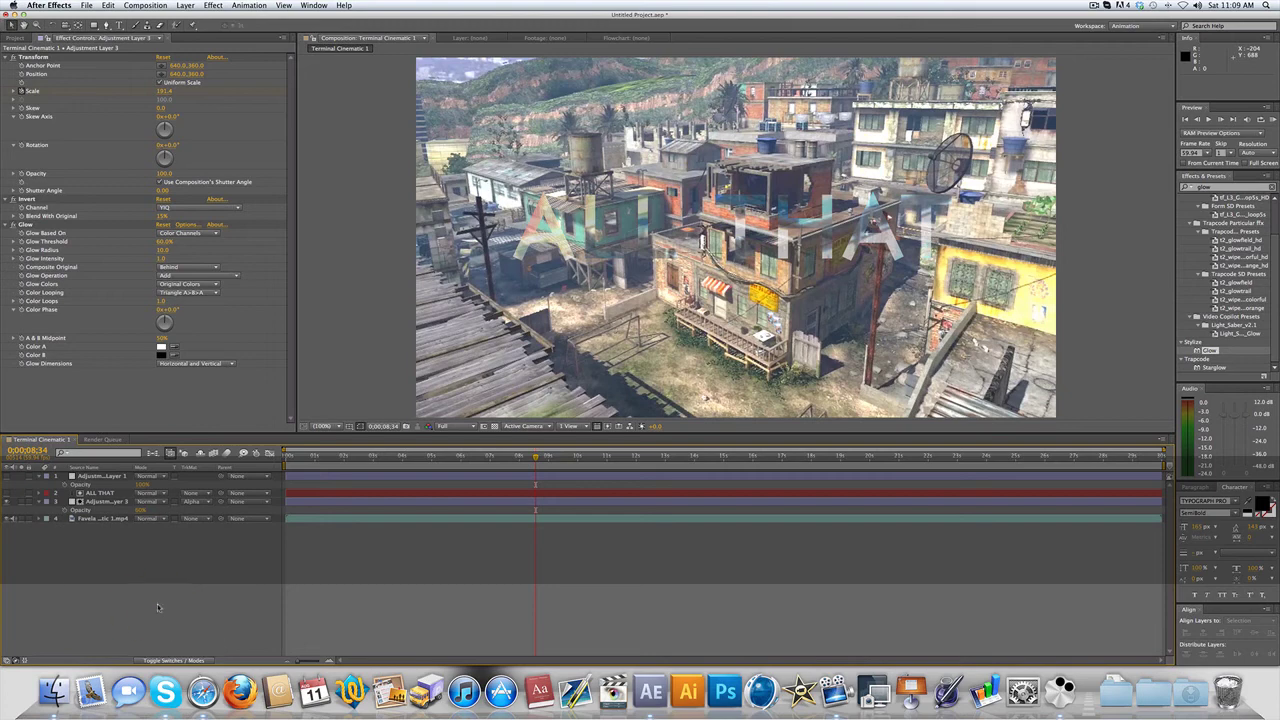
left_click(145, 509)
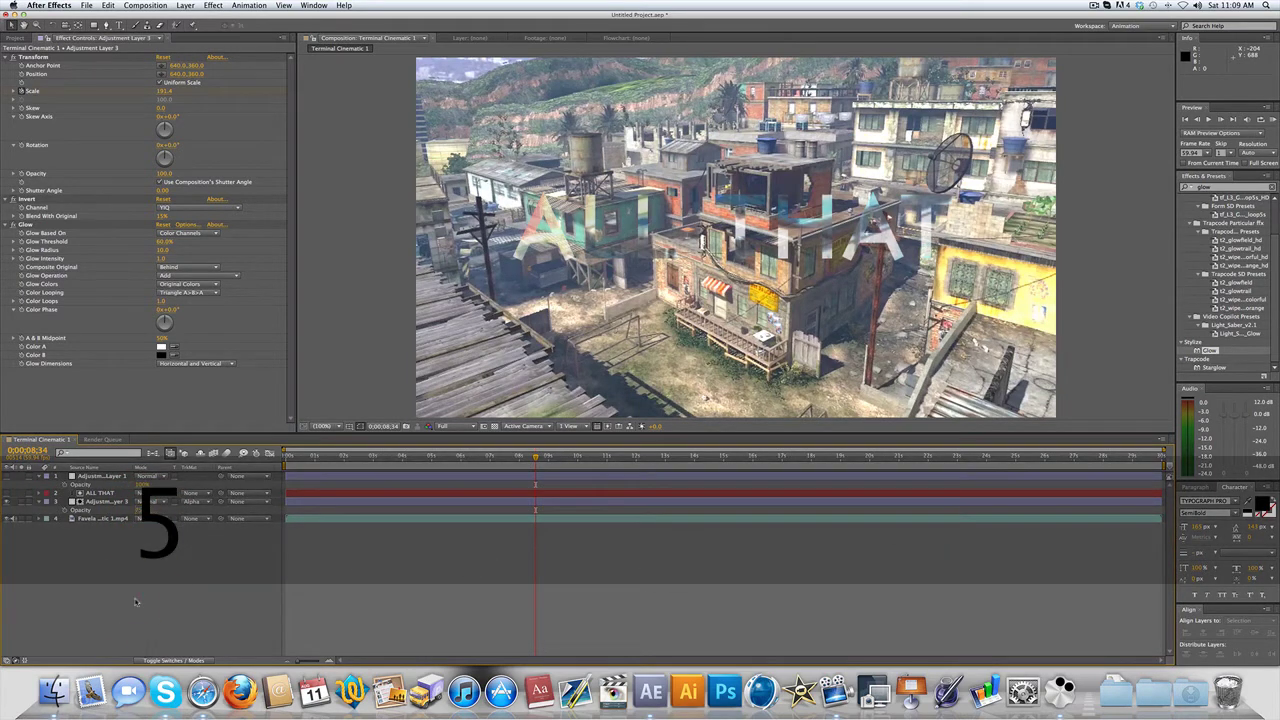
- Scrub the timeline between about 3.5 and 15 seconds to preview the glowing text
left_click(462, 458)
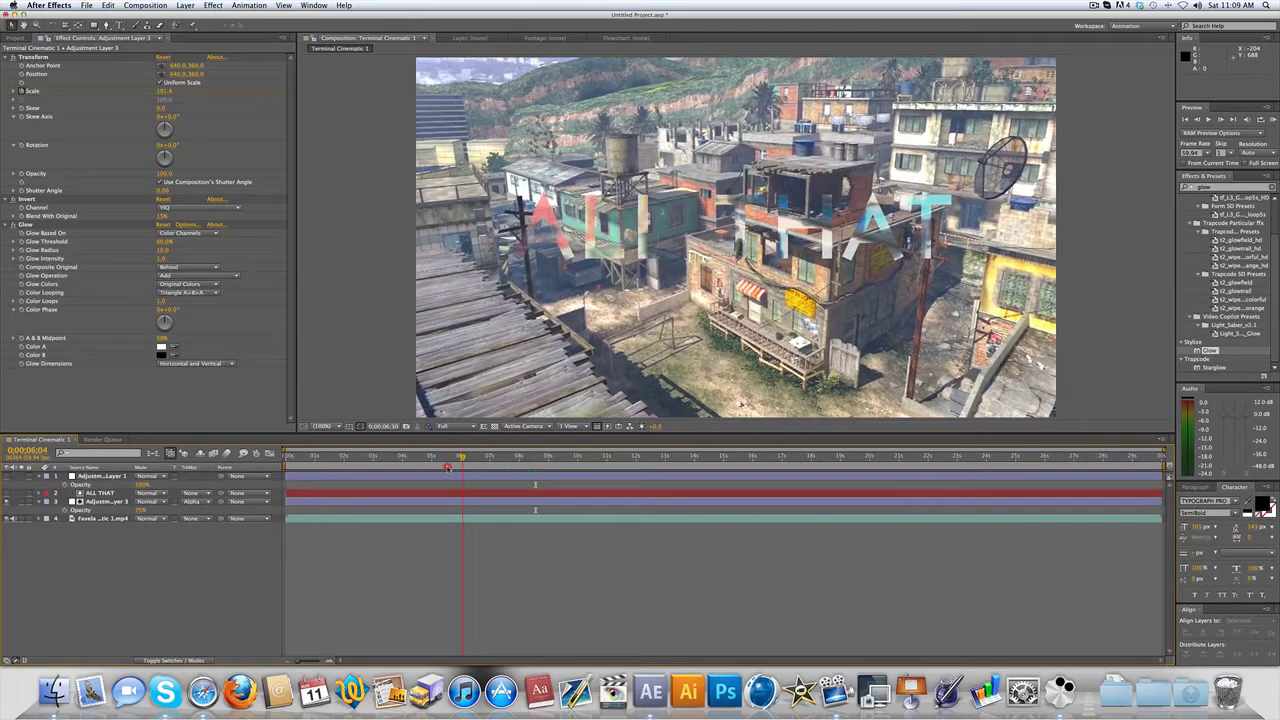
mouse_move(391, 471)
left_mouse_down()
mouse_move(363, 472)
mouse_move(389, 472)
left_mouse_up()
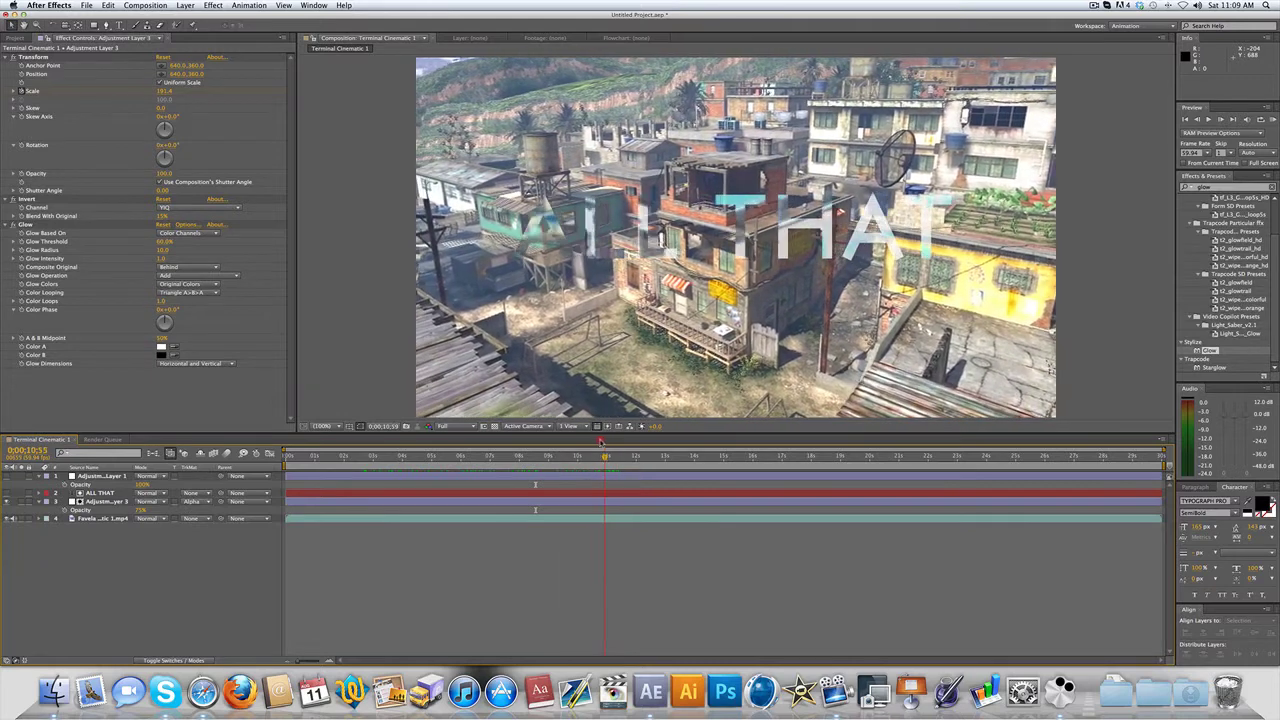
left_click(597, 441)
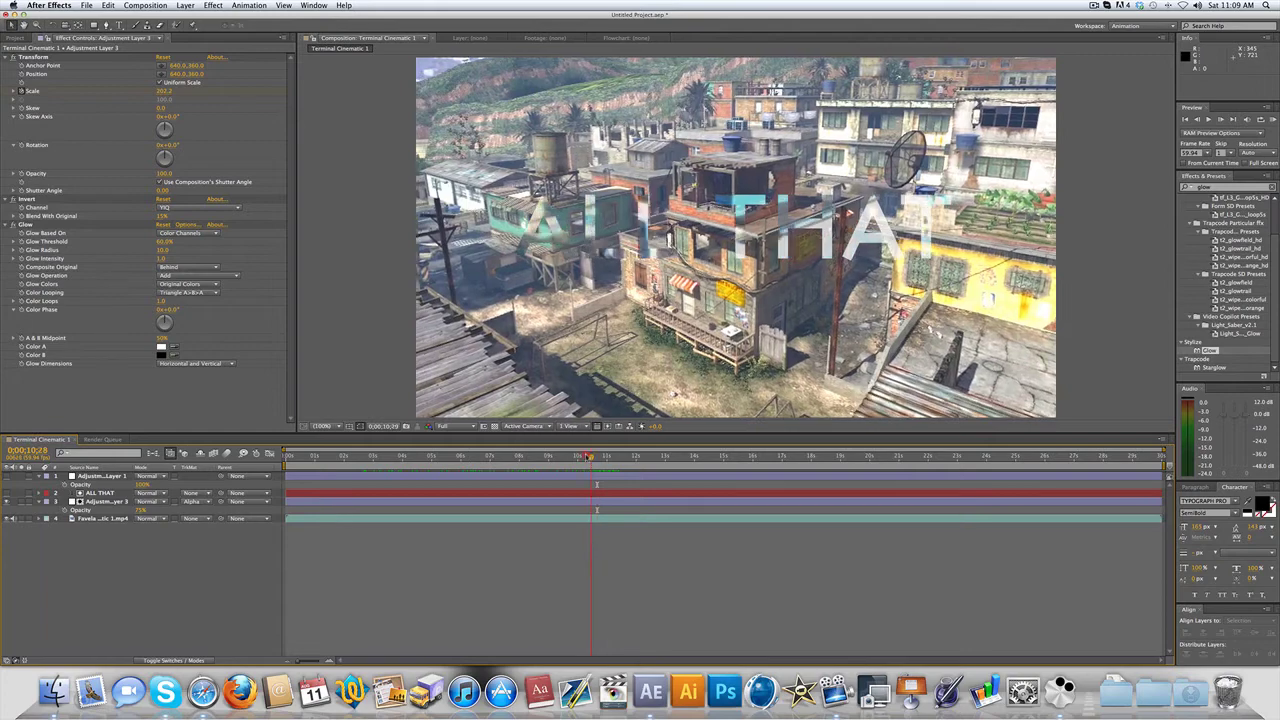
mouse_move(450, 457)
left_mouse_down()
mouse_move(343, 457)
mouse_move(430, 458)
left_mouse_up()
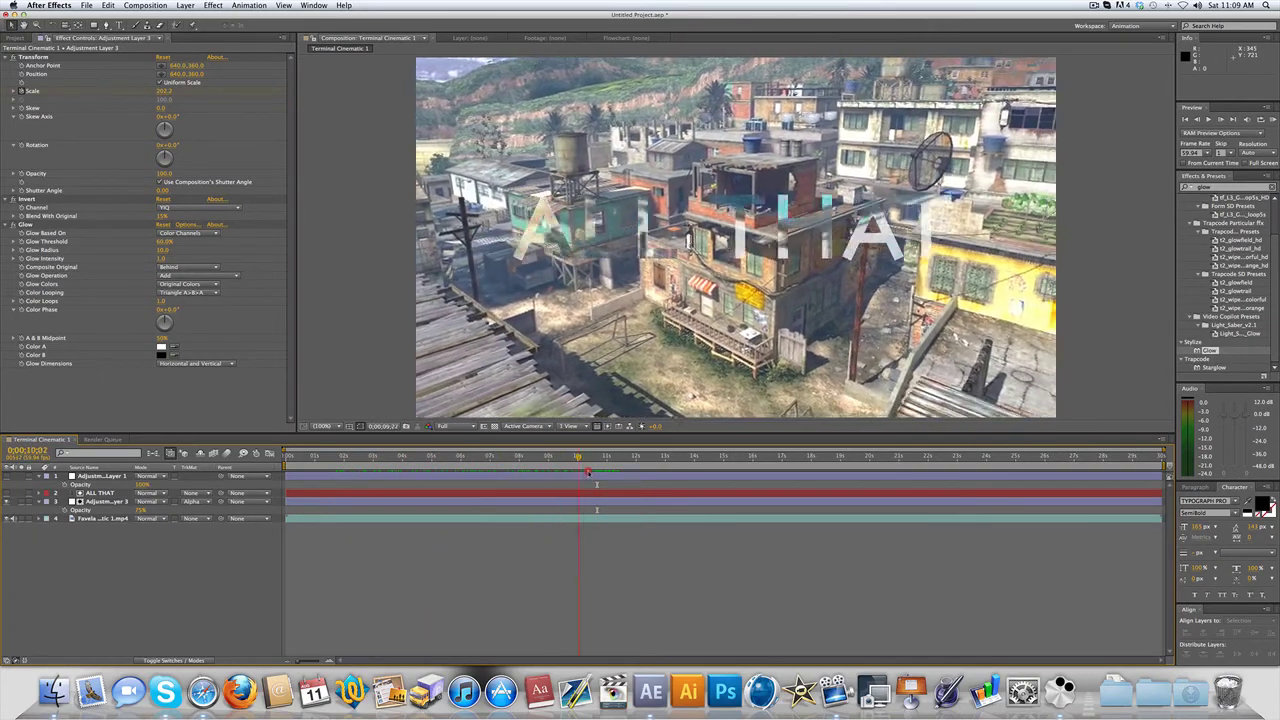
left_click_drag(681, 482, 918, 475)
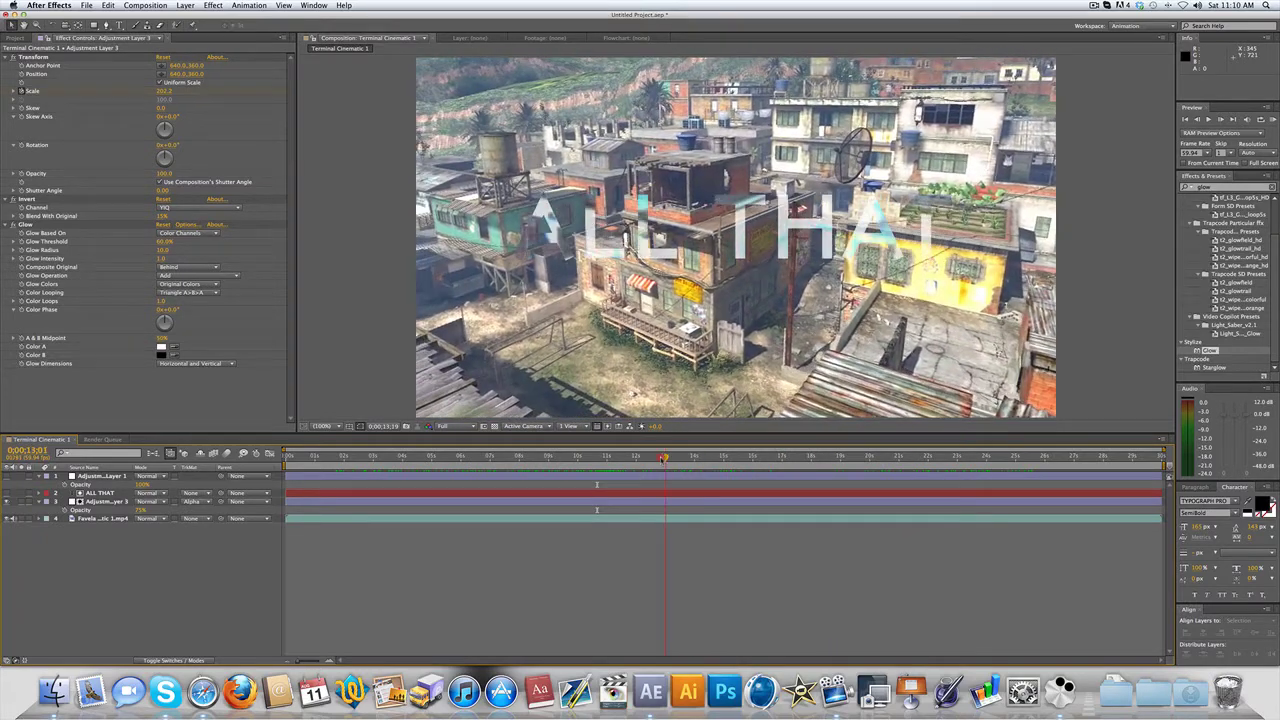
- Check the text at about 12.6, 10.9 and 8.6 seconds, ending near 13 seconds
left_click(652, 457)
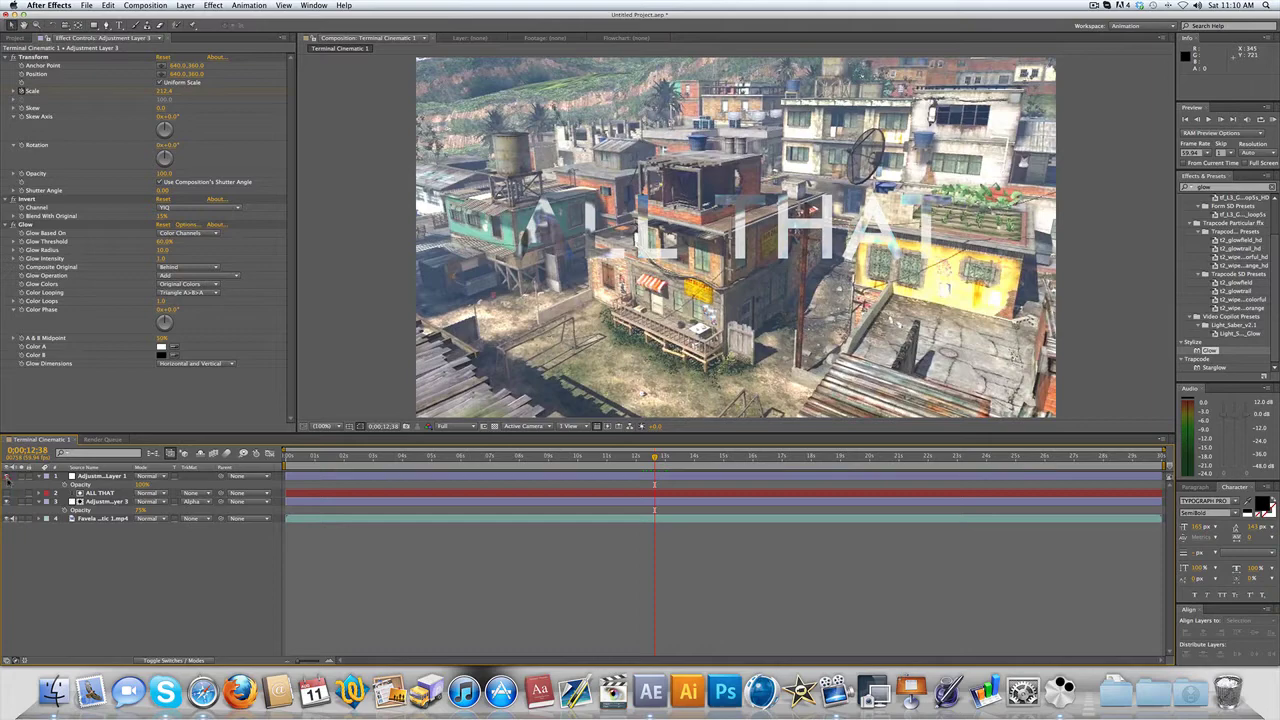
left_click(603, 457)
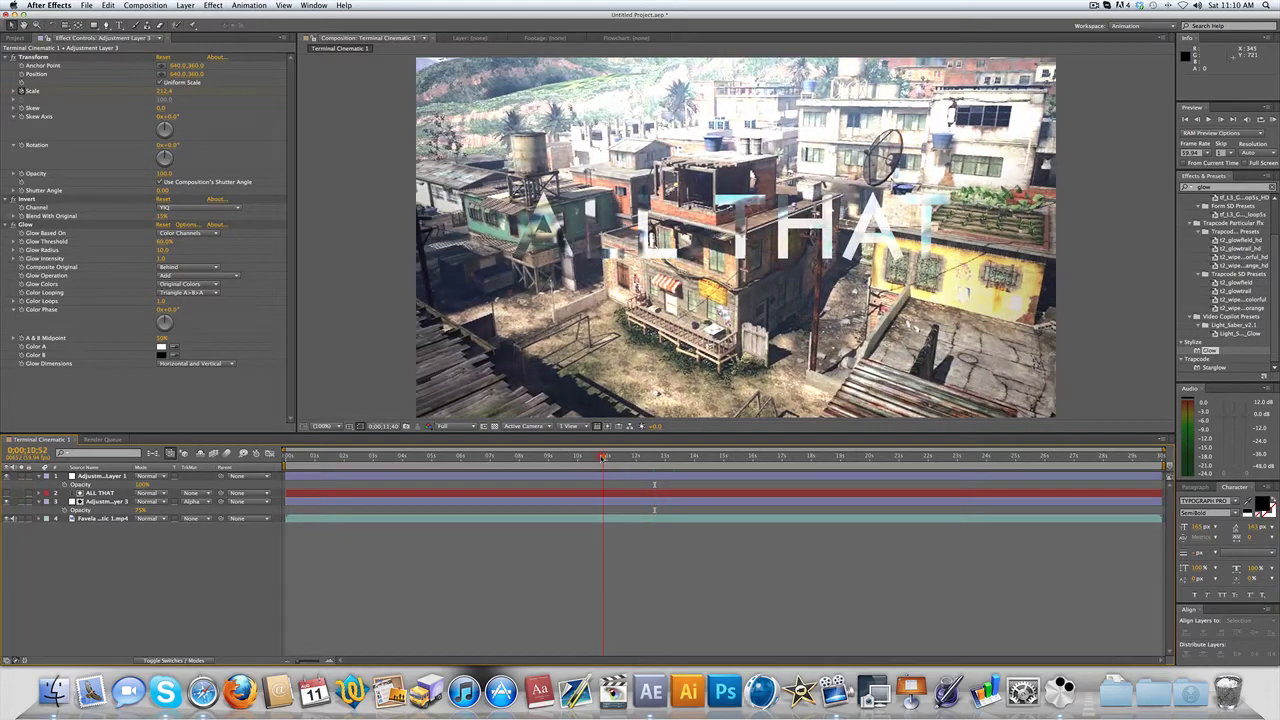
left_click(538, 457)
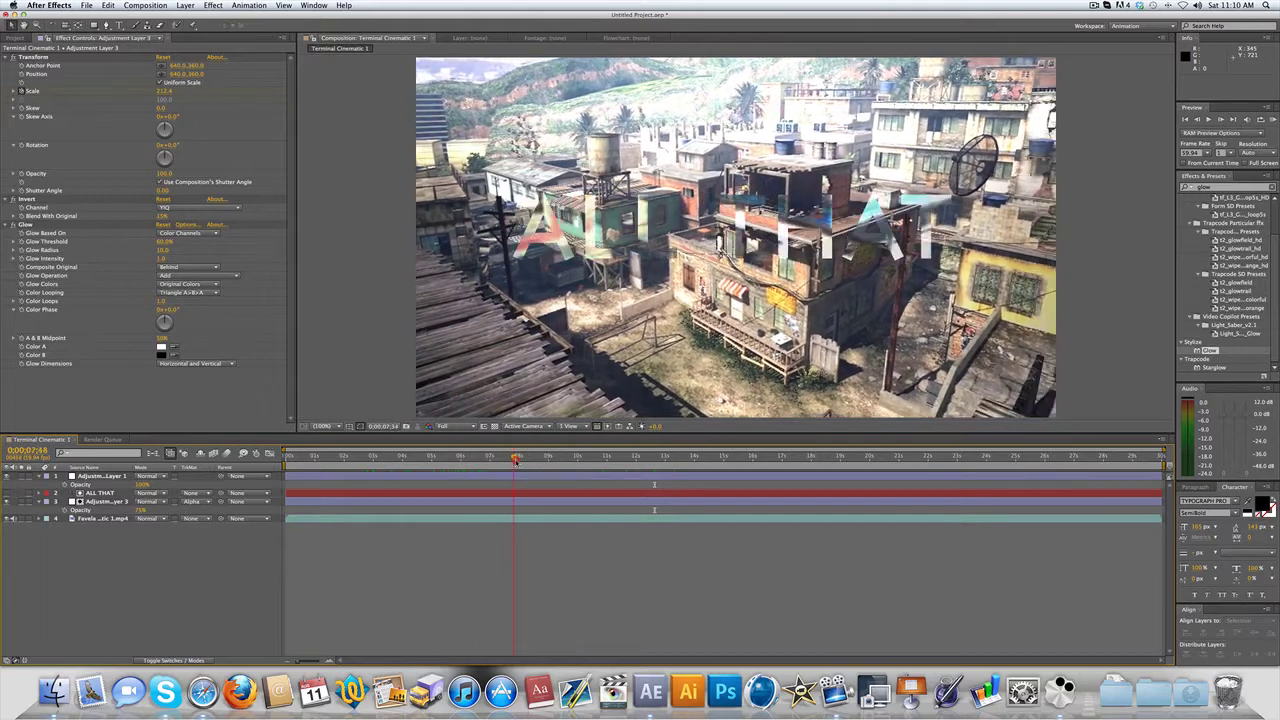
left_click_drag(516, 459, 529, 459)
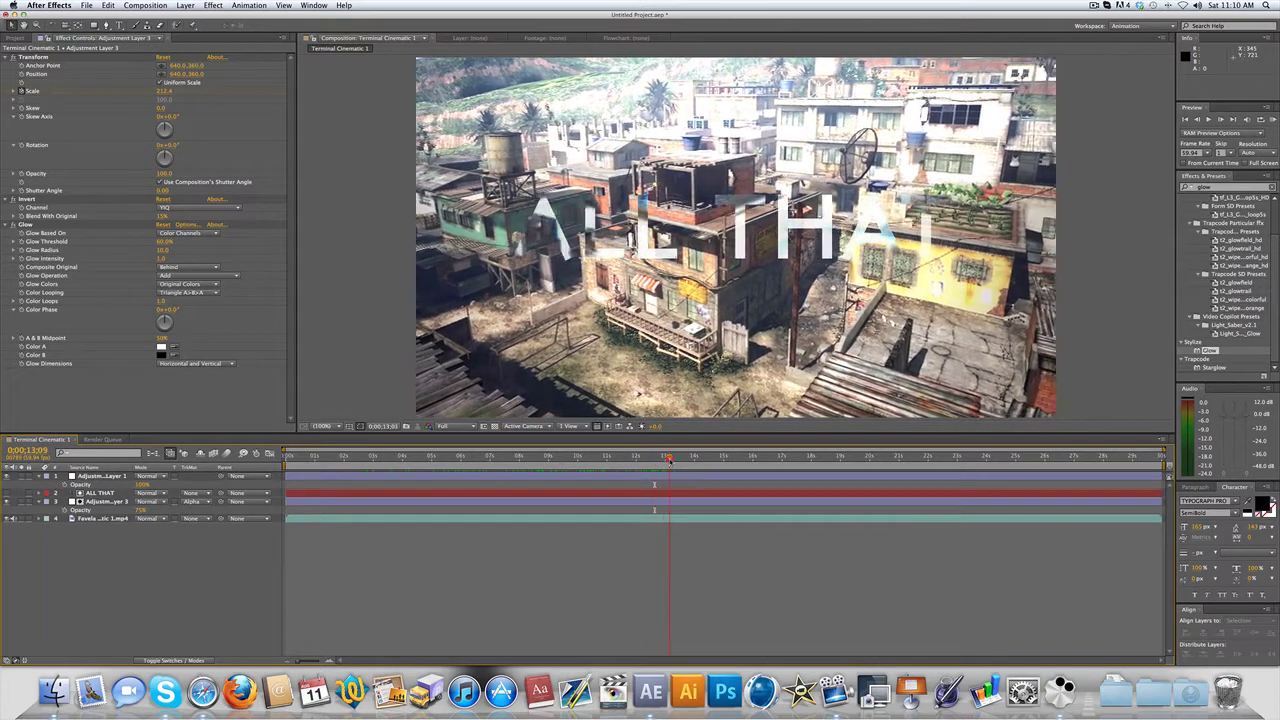
left_click_drag(658, 459, 669, 461)
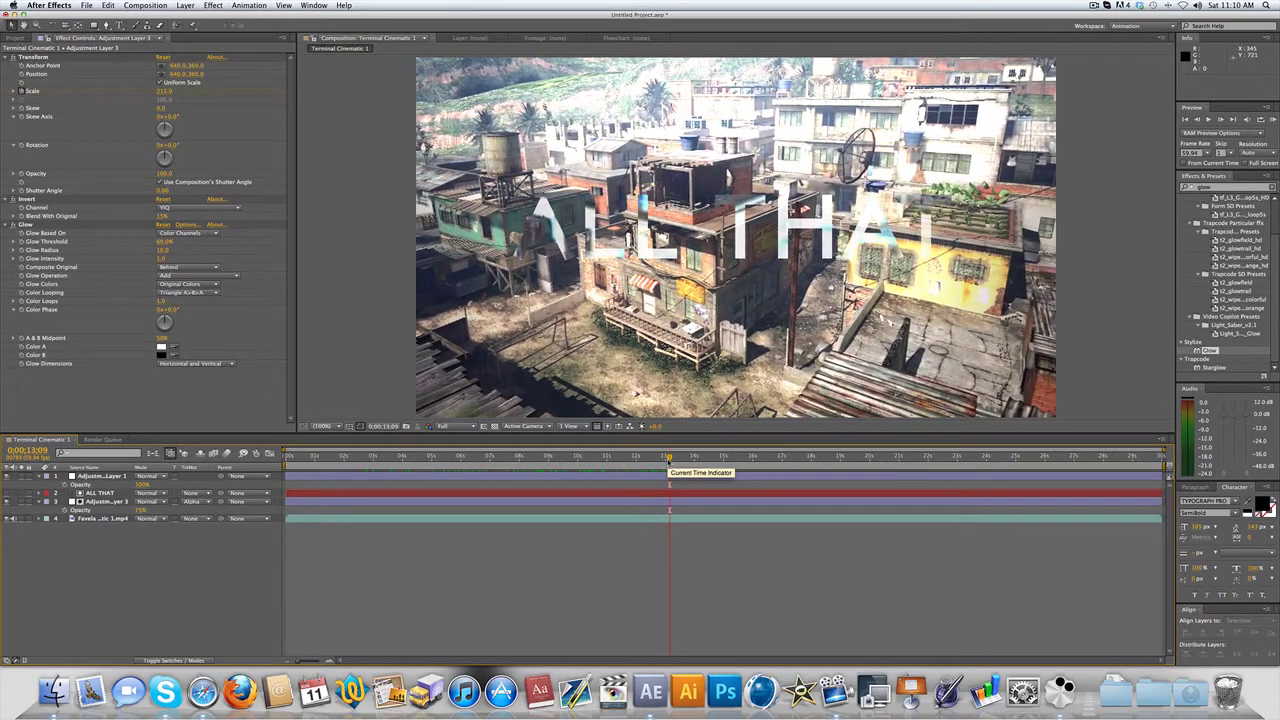